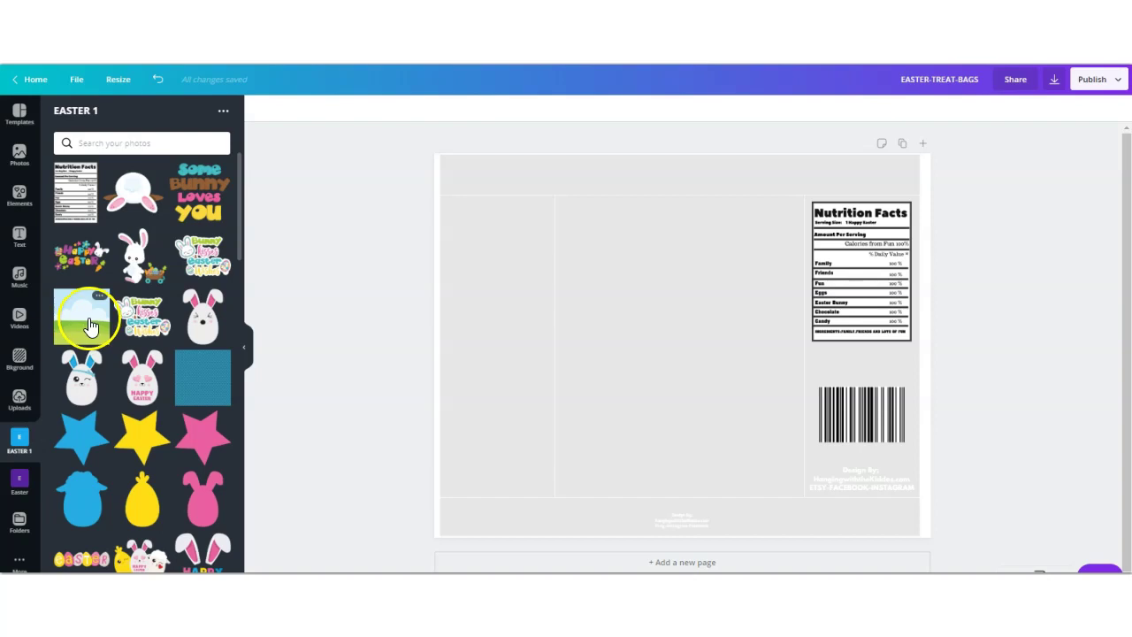
- Insert the sky and green hill background and crop it to fill the bag's center panel
left_click_drag(571, 328, 564, 328)
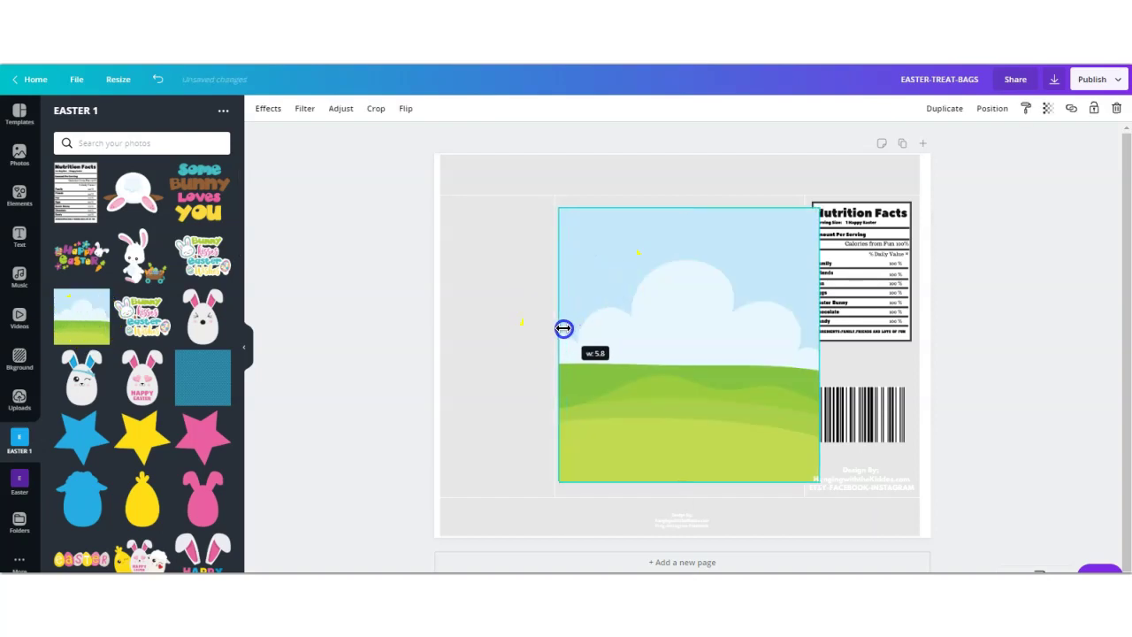
left_click_drag(802, 337, 803, 337)
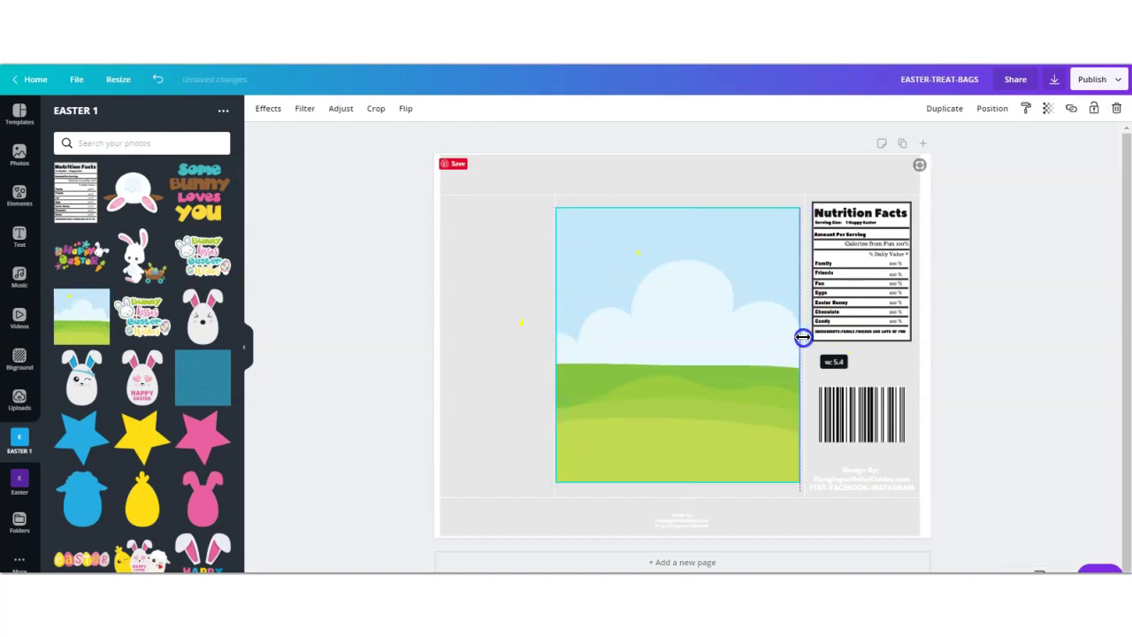
left_click_drag(665, 199, 664, 194)
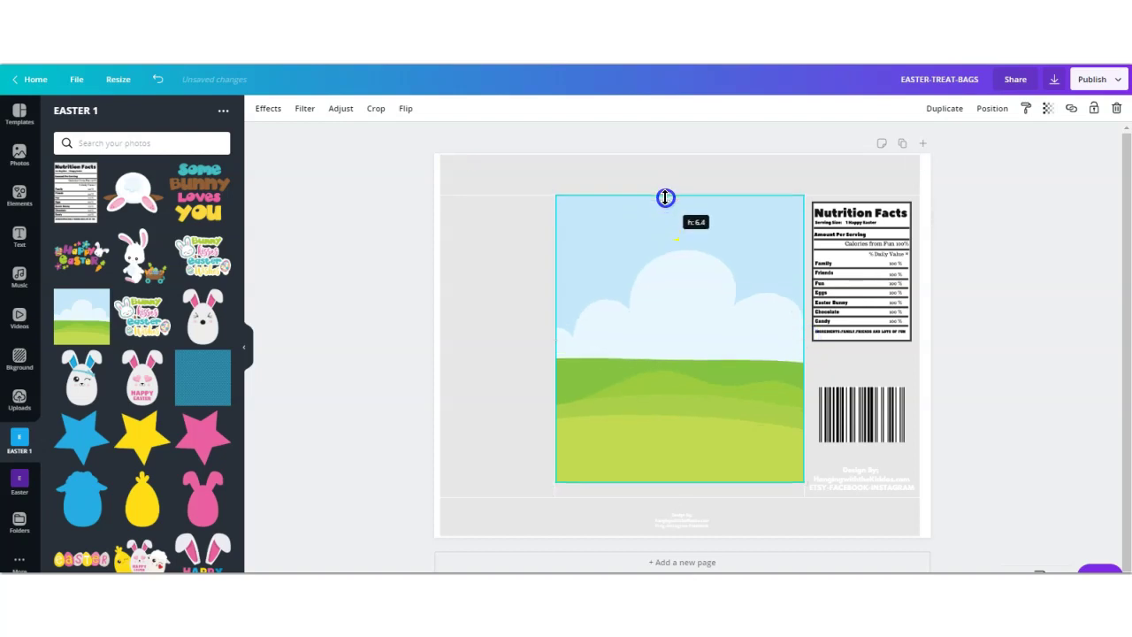
left_click_drag(682, 481, 684, 498)
- Add the Easter train section with the teal engine, shrink it and place it on the right half of the center panel
left_click_drag(248, 245, 187, 438)
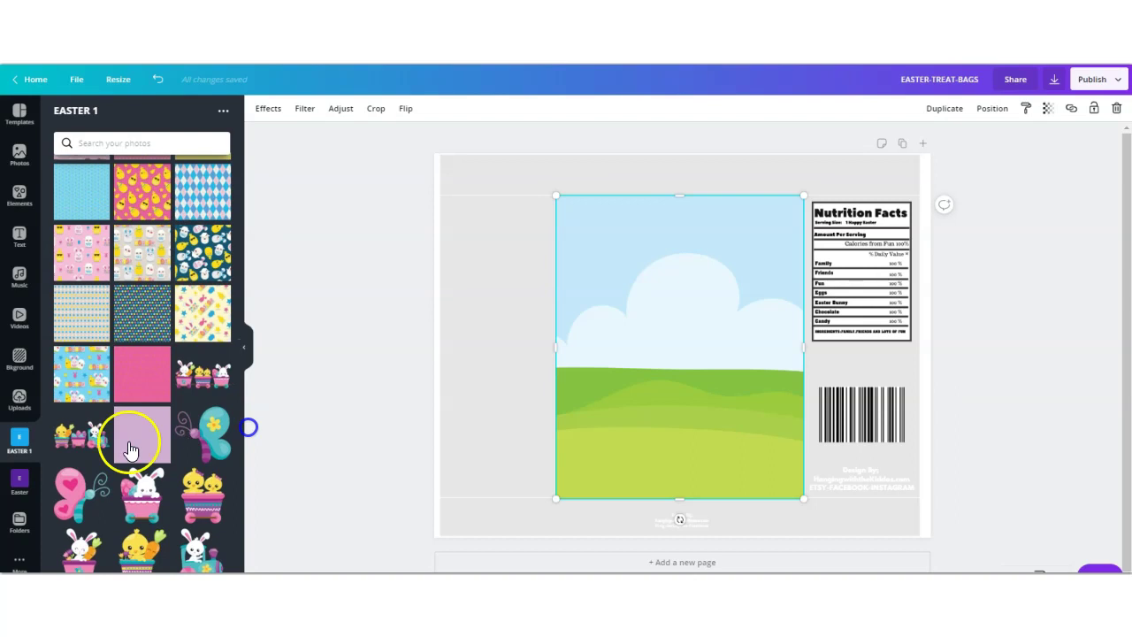
left_click(78, 434)
left_click_drag(795, 263, 691, 345)
left_click_drag(632, 433, 750, 407)
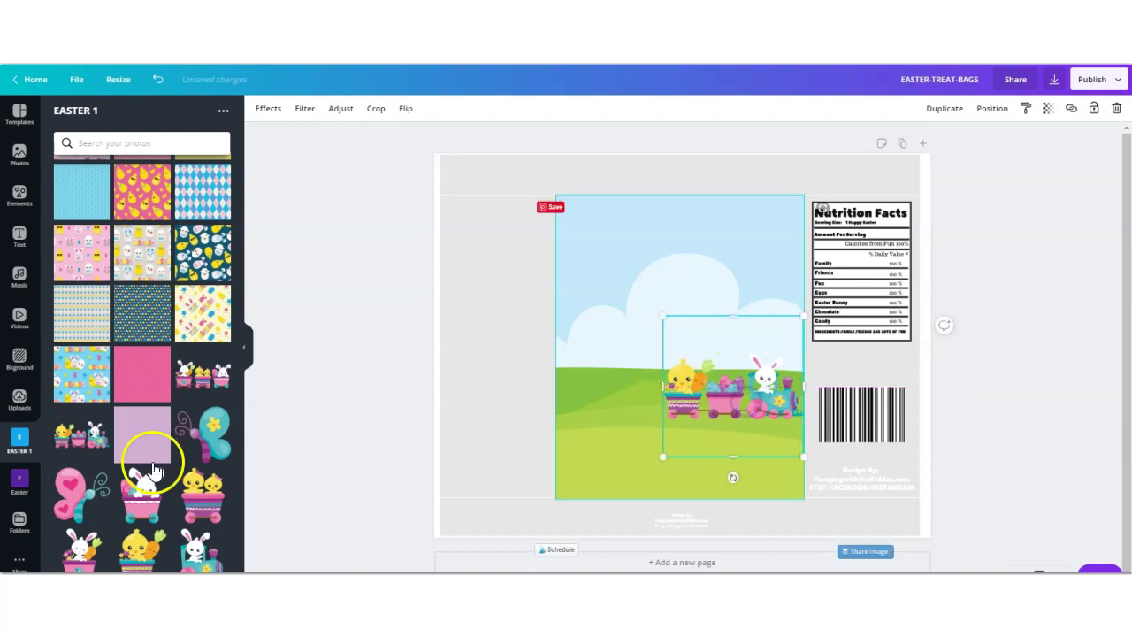
- Add the three-wagon bunny and chick train section, shrink it and place it behind the engine section on the left
left_click(203, 374)
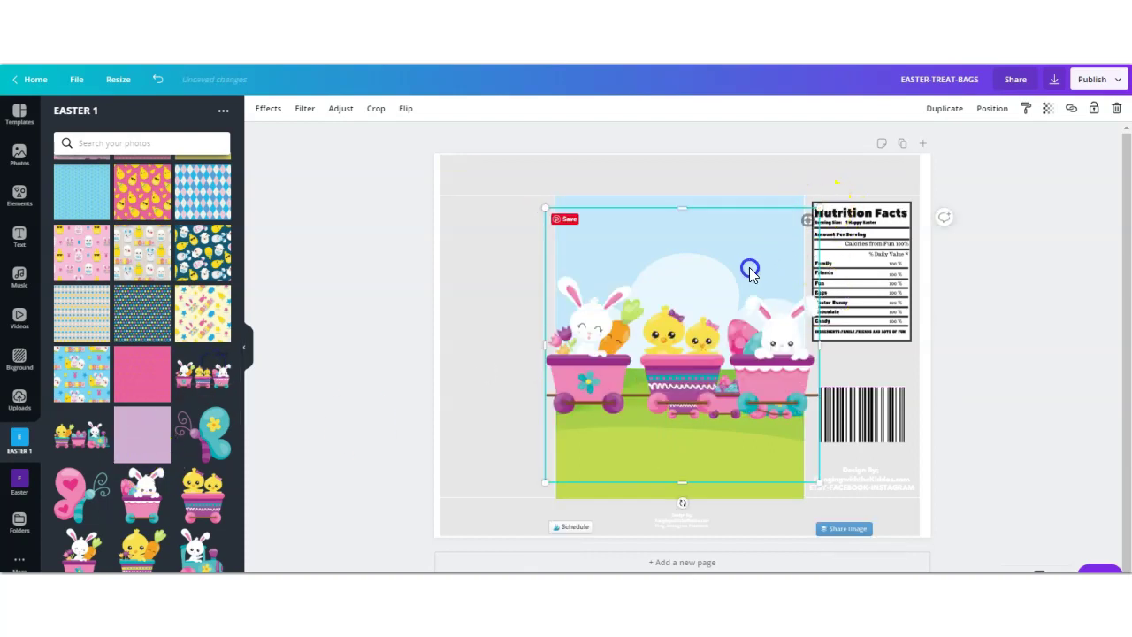
left_click_drag(785, 236, 658, 341)
left_click_drag(633, 447, 631, 409)
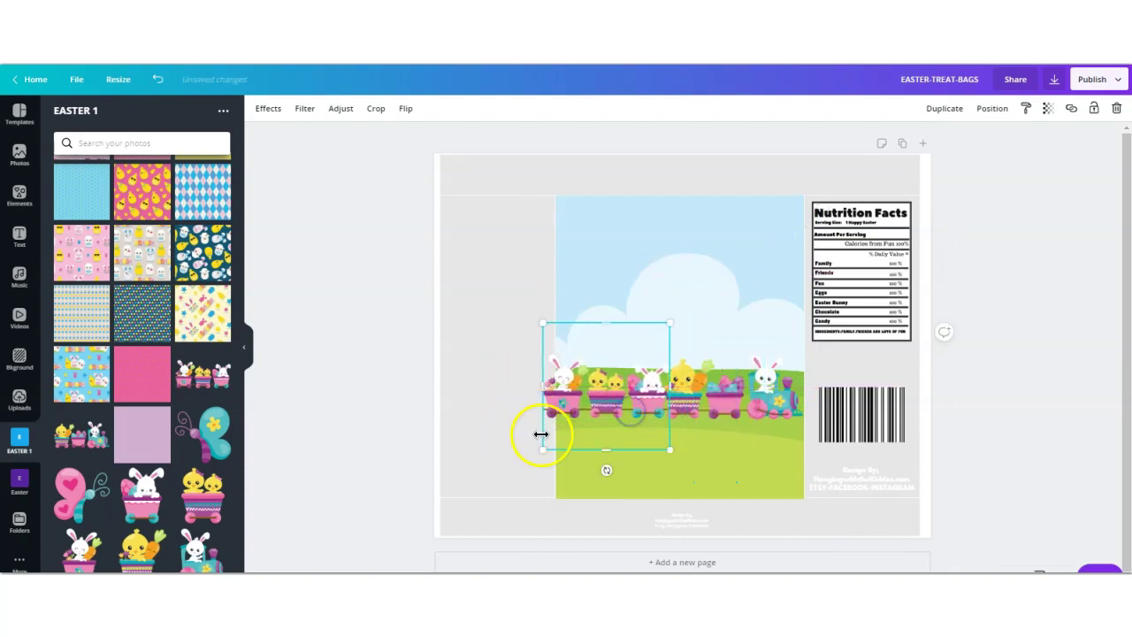
left_click_drag(558, 447, 563, 451)
left_click_drag(619, 392, 618, 397)
- Shrink the engine section and set it against the right edge of the center panel
left_click(753, 405)
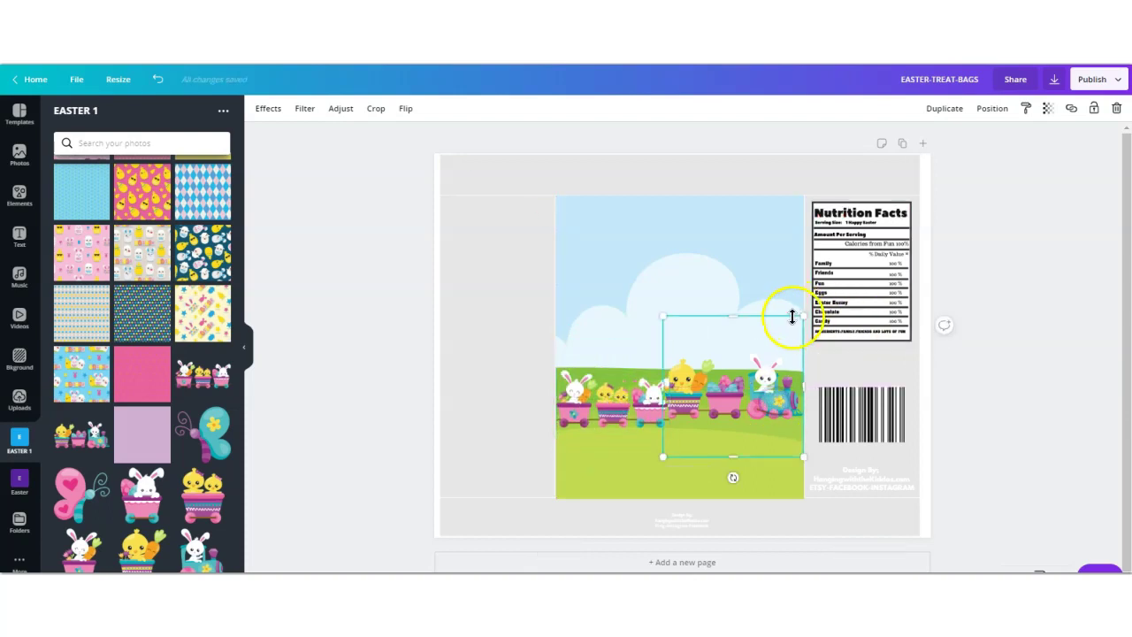
left_click_drag(802, 327, 795, 361)
left_click_drag(722, 416, 749, 407)
left_click_drag(687, 450, 678, 459)
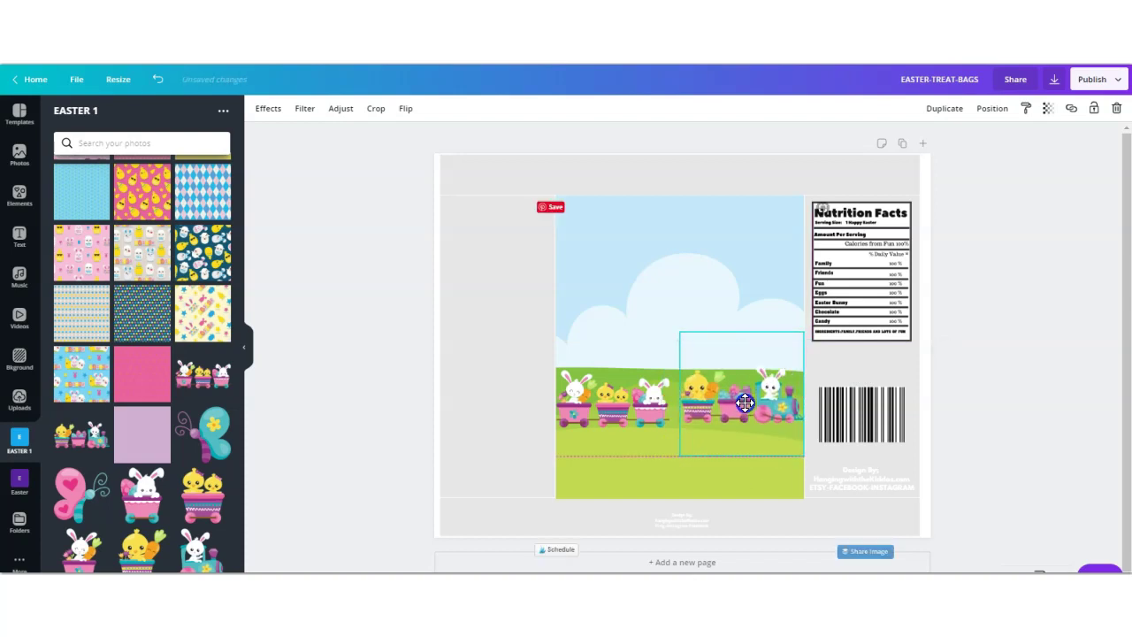
- Resize and shift the three-wagon section so it follows the engine section within the panel's left edge
left_click(633, 404)
mouse_move(669, 341)
left_mouse_down()
mouse_move(686, 342)
mouse_move(680, 354)
left_mouse_up()
mouse_move(627, 405)
left_mouse_down()
mouse_move(646, 404)
mouse_move(624, 404)
left_mouse_up()
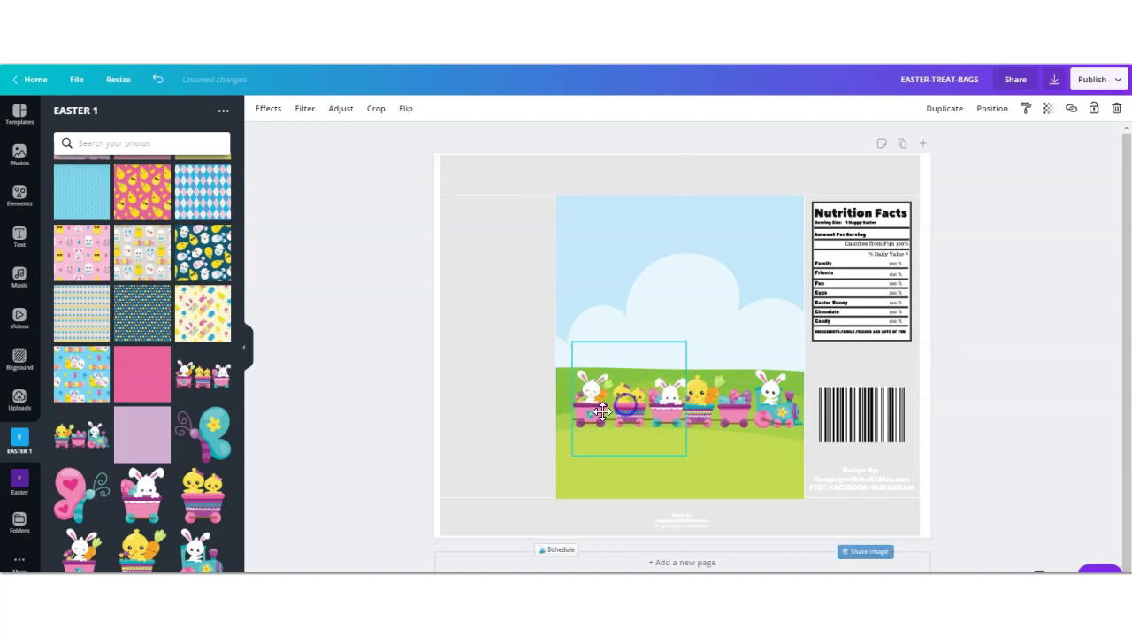
left_click_drag(566, 457, 551, 457)
left_click_drag(610, 413, 606, 409)
- Enlarge the engine section slightly and align it with the wagons to form one continuous train
left_click(766, 407)
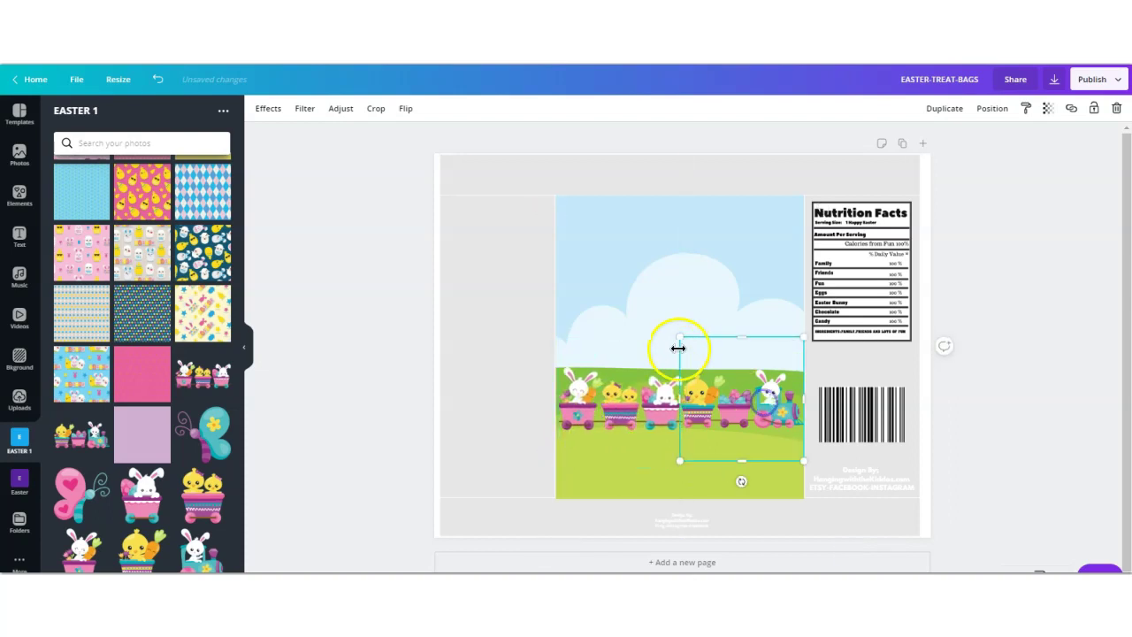
left_click_drag(678, 339, 674, 338)
left_click_drag(736, 415, 734, 418)
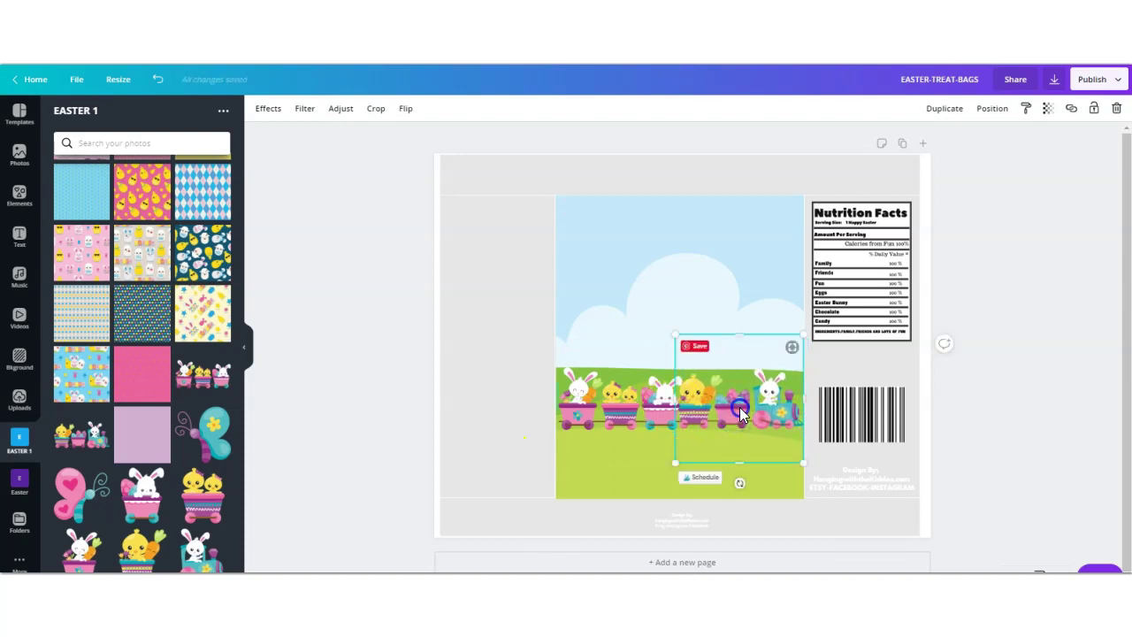
left_click(375, 407)
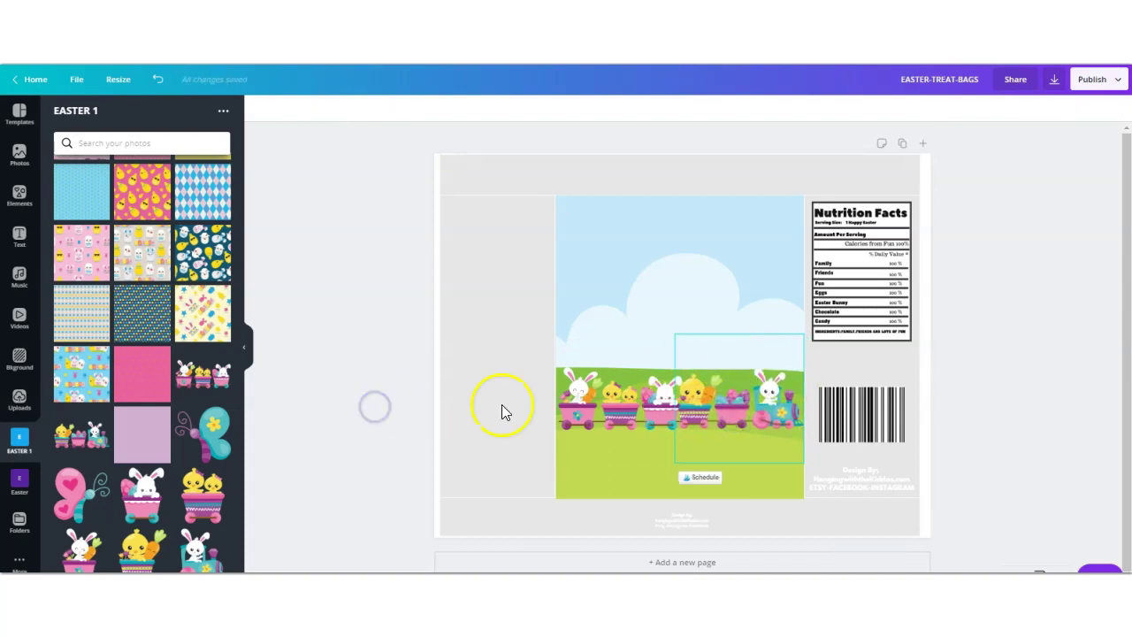
- Add the HAPPY EASTER title graphic above the train and scale it to about 5.6 wide and 2.5 high
scroll(235, 415, "down", 2)
left_click_drag(234, 414, 236, 526)
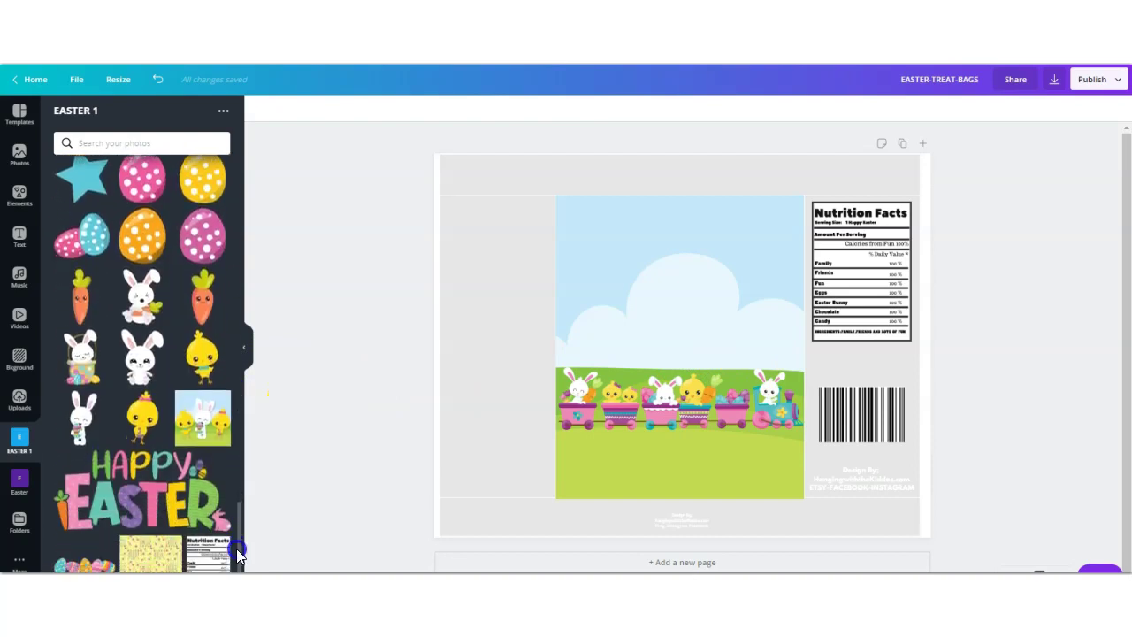
left_click(692, 531)
left_click_drag(825, 412, 707, 369)
left_click_drag(603, 318, 684, 296)
left_click_drag(555, 228, 554, 226)
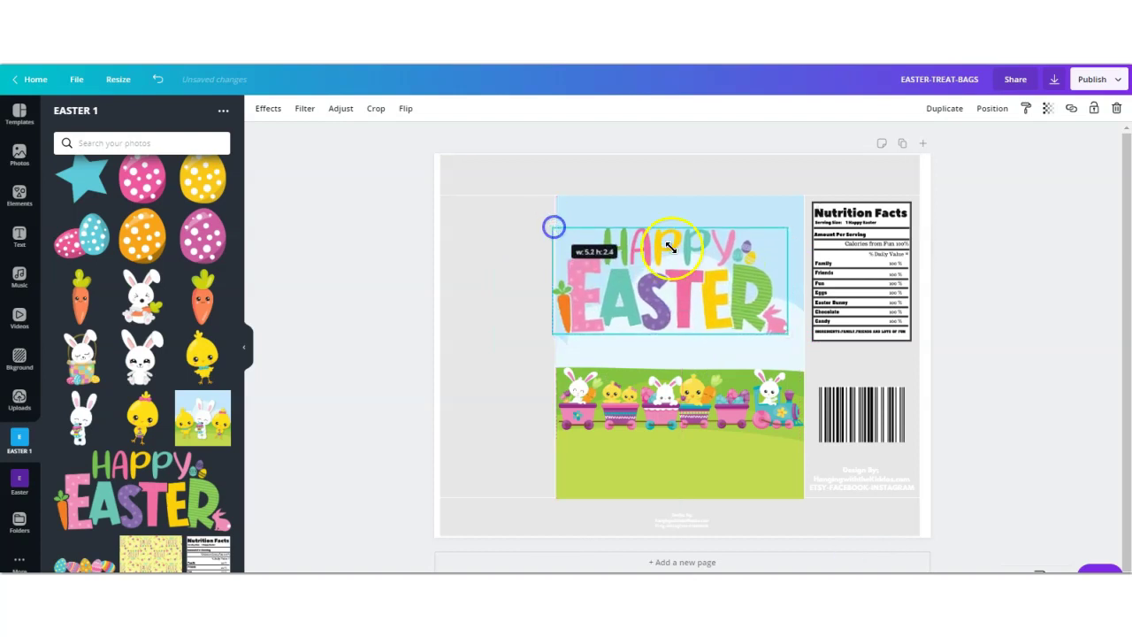
left_click_drag(796, 225, 806, 223)
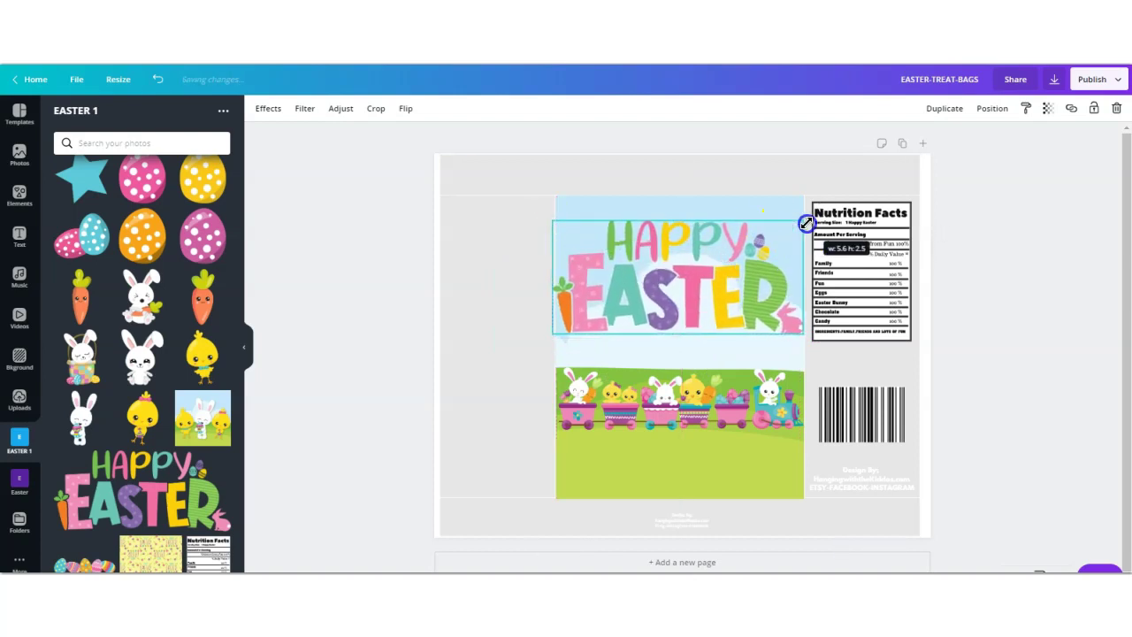
- Shrink the HAPPY EASTER title slightly and center it horizontally on the page
left_click(992, 108)
left_click(941, 213)
left_click(1024, 343)
left_click(754, 271)
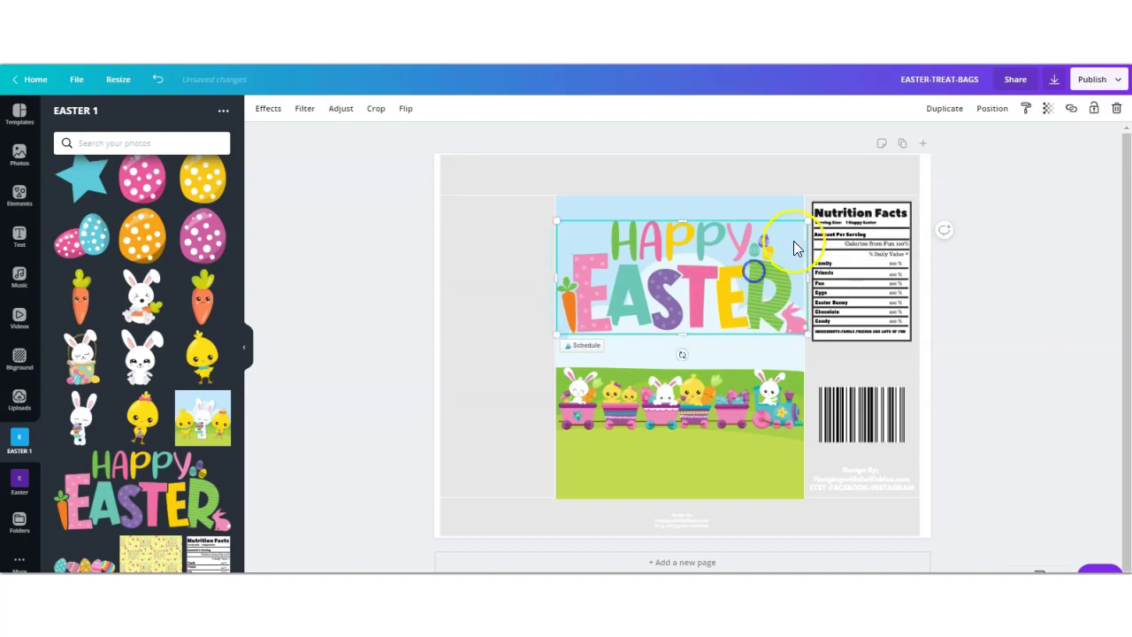
left_click_drag(798, 221, 793, 222)
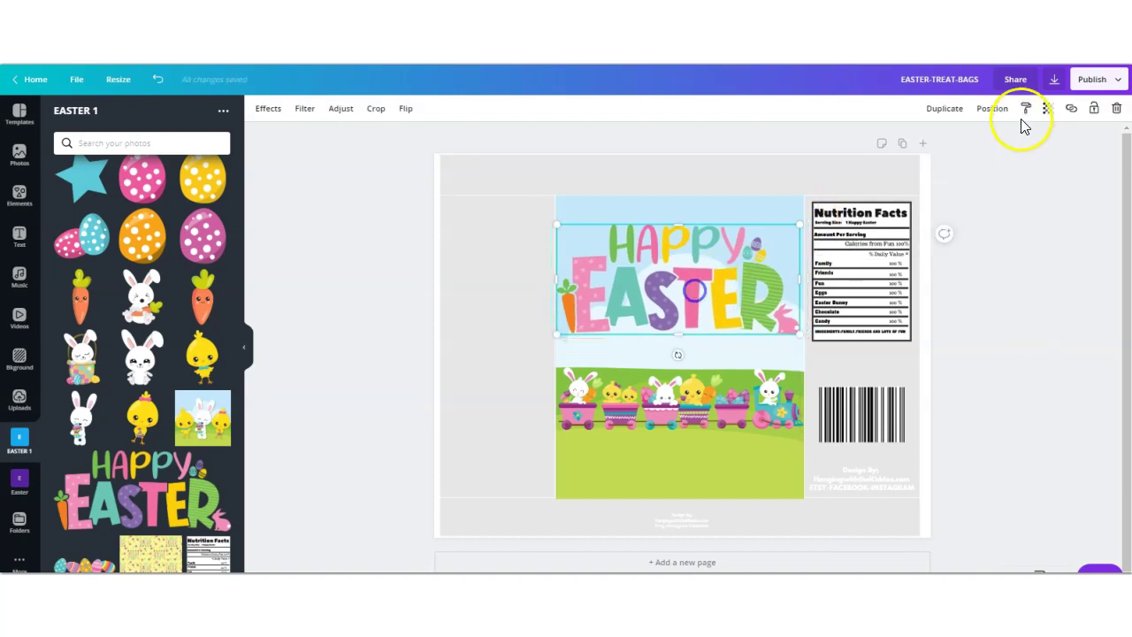
left_click(992, 108)
left_click(943, 213)
left_click(1055, 333)
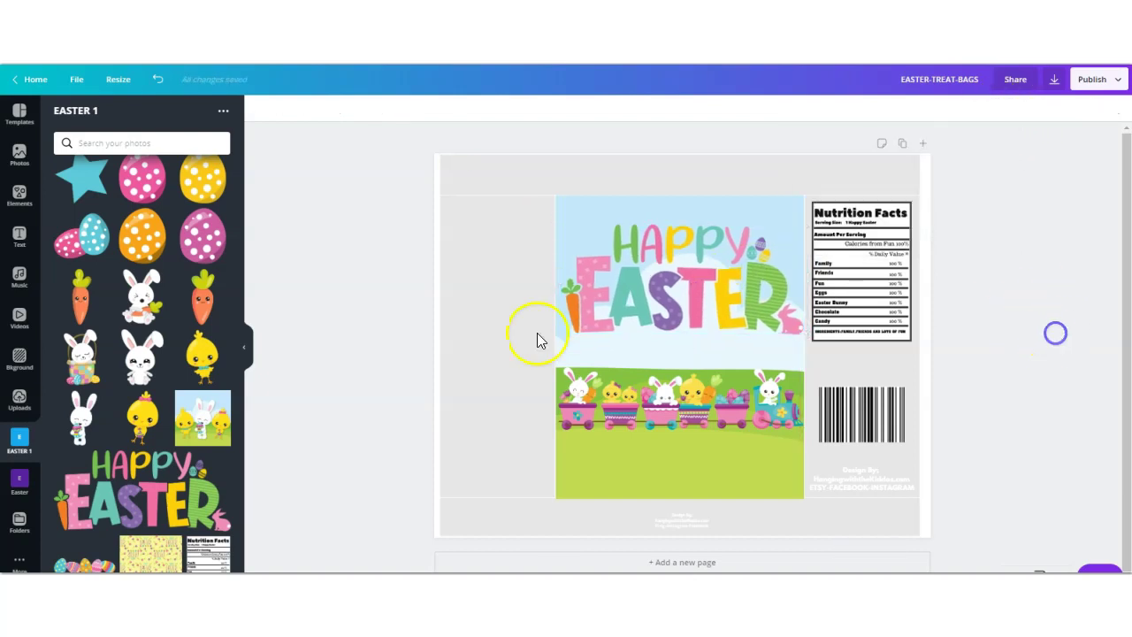
- Add the decorated Easter egg row, shrink it, place it between title and train, and duplicate it for the right side
left_click(85, 567)
left_click_drag(791, 221, 691, 336)
left_click_drag(616, 429, 759, 352)
left_click(943, 108)
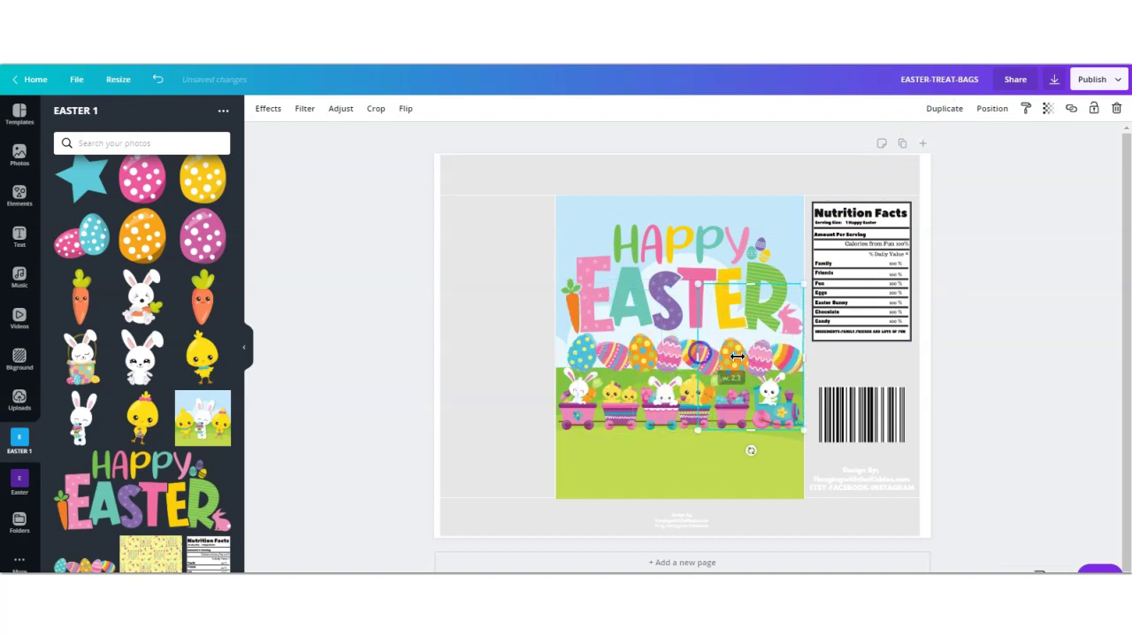
- Adjust the copied egg row at the panel's right edge and raise the HAPPY EASTER title to clear the eggs
left_click(797, 392)
left_click_drag(803, 431, 830, 413)
left_click(684, 232)
left_click_drag(683, 232, 683, 214)
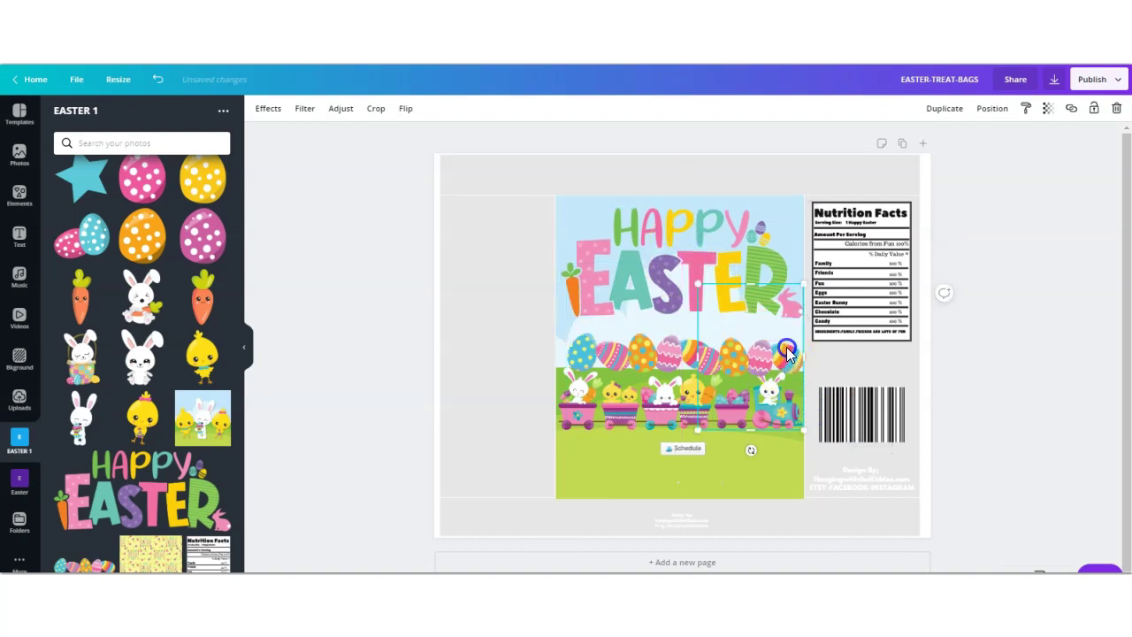
- Separate the overlapping egg rows and enlarge the left one to about 3.6 by 3.6 so they form one line
left_click(727, 359)
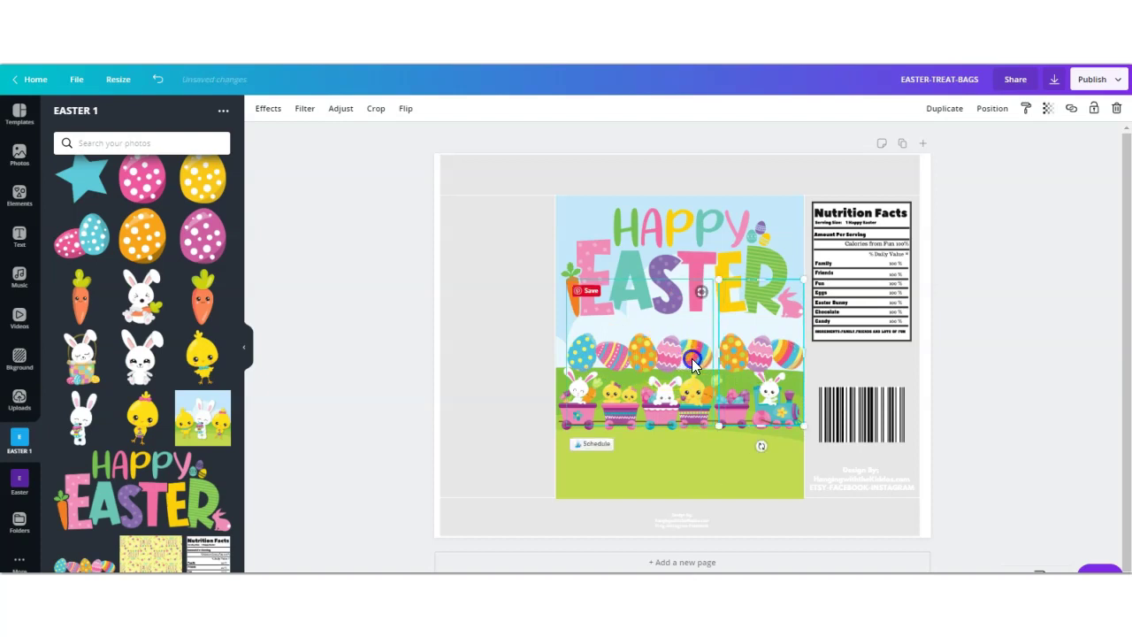
left_click_drag(692, 359, 689, 356)
left_click_drag(579, 283, 551, 279)
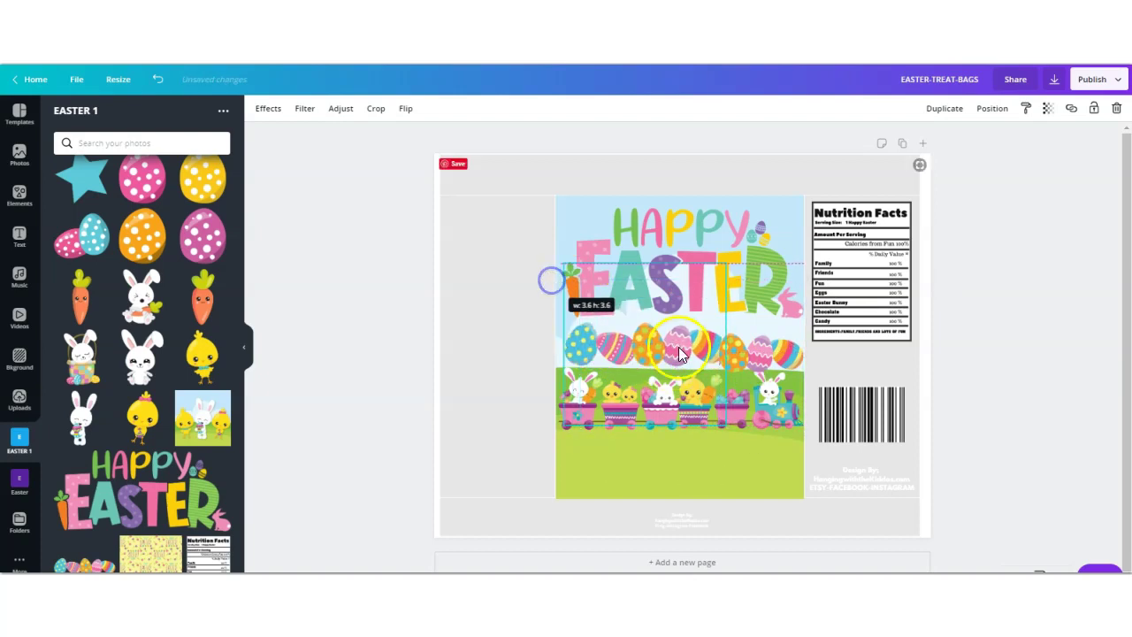
left_click_drag(681, 354, 669, 356)
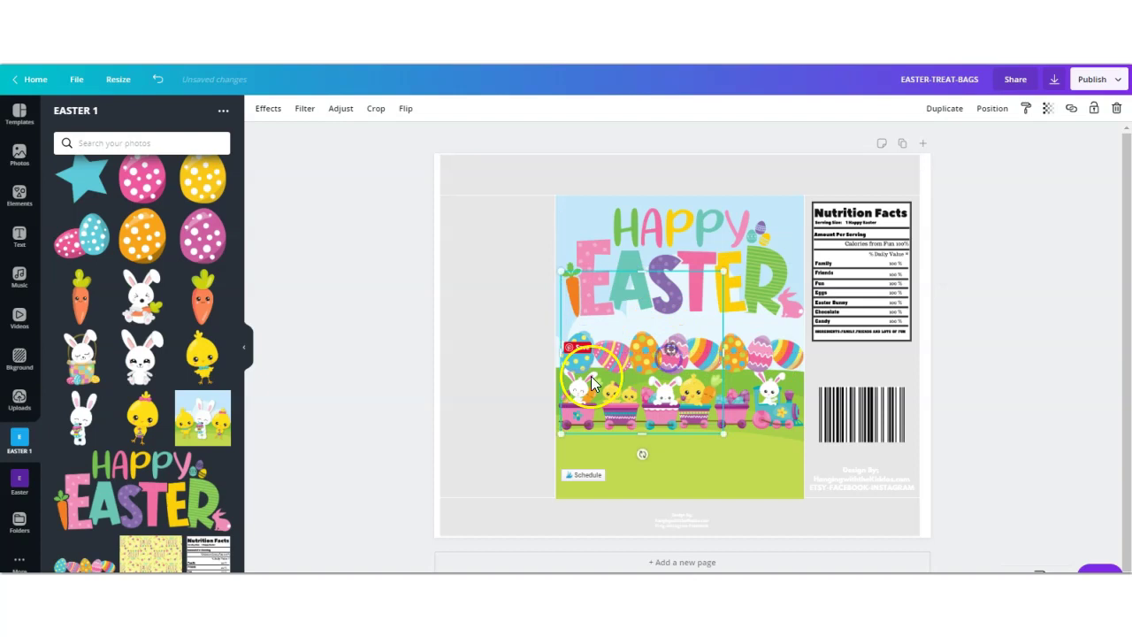
- Fine-tune the vertical position of the HAPPY EASTER title above the egg row
left_click(387, 398)
left_click_drag(705, 299, 710, 284)
left_click(374, 338)
left_click(697, 244)
left_click_drag(697, 241, 697, 246)
- Move the train slightly lower on the grass and bring the HAPPY EASTER title down to just above the eggs
left_click(338, 440)
left_click_drag(777, 417, 600, 340)
left_click_drag(592, 425, 643, 357)
left_click_drag(741, 237, 742, 247)
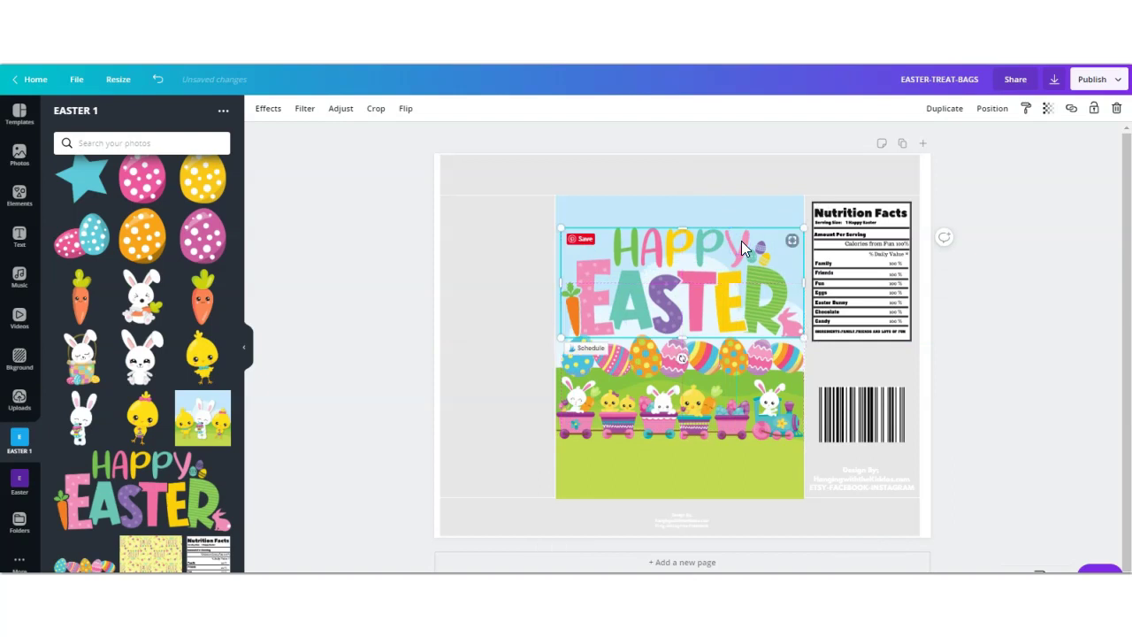
- Add the teal polka-dot pattern to the left side panel and stretch it to the panel's full height
left_click(397, 384)
left_click_drag(243, 566, 239, 470)
left_click_drag(131, 400, 397, 295)
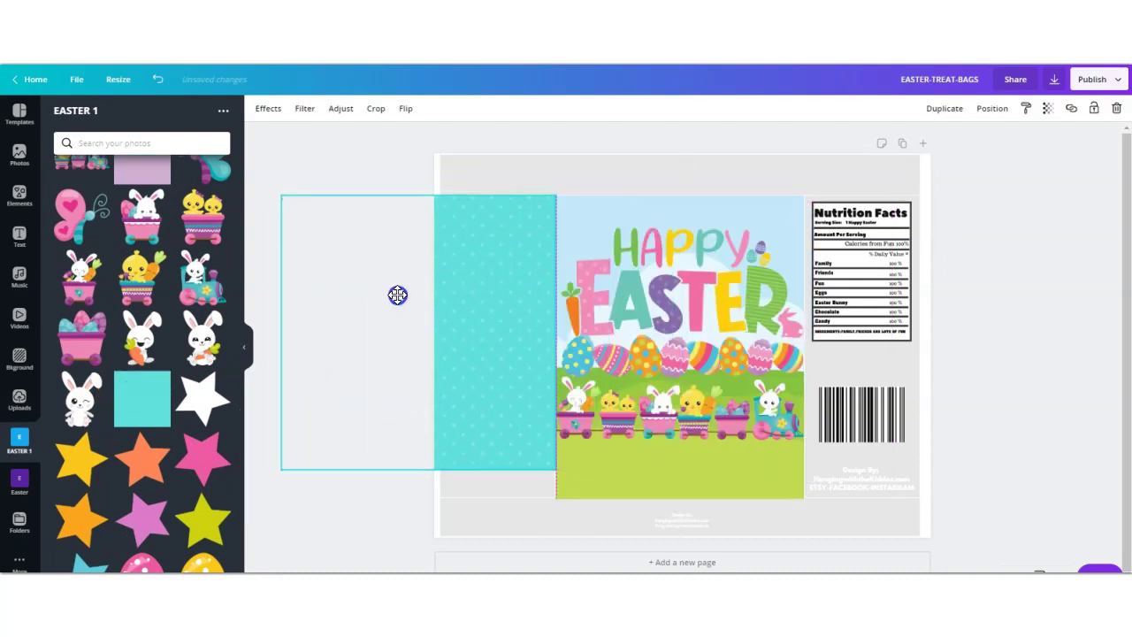
left_click_drag(422, 491, 419, 501)
- Duplicate the cropped teal pattern onto the right side panel and send it behind the nutrition facts and barcode
left_click_drag(280, 348, 845, 305)
left_click(945, 108)
left_click(992, 108)
left_click(940, 160)
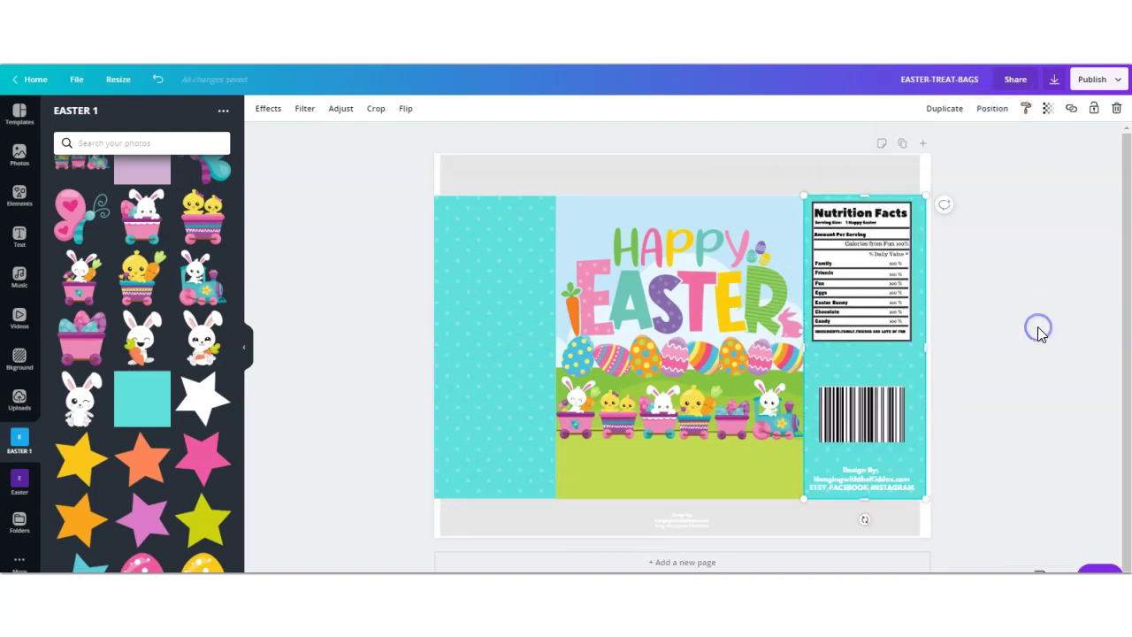
- Add the yellow Happy Easter pattern, fit it to the top strip and duplicate it to cover the strip's full width
scroll(177, 522, "down", 5)
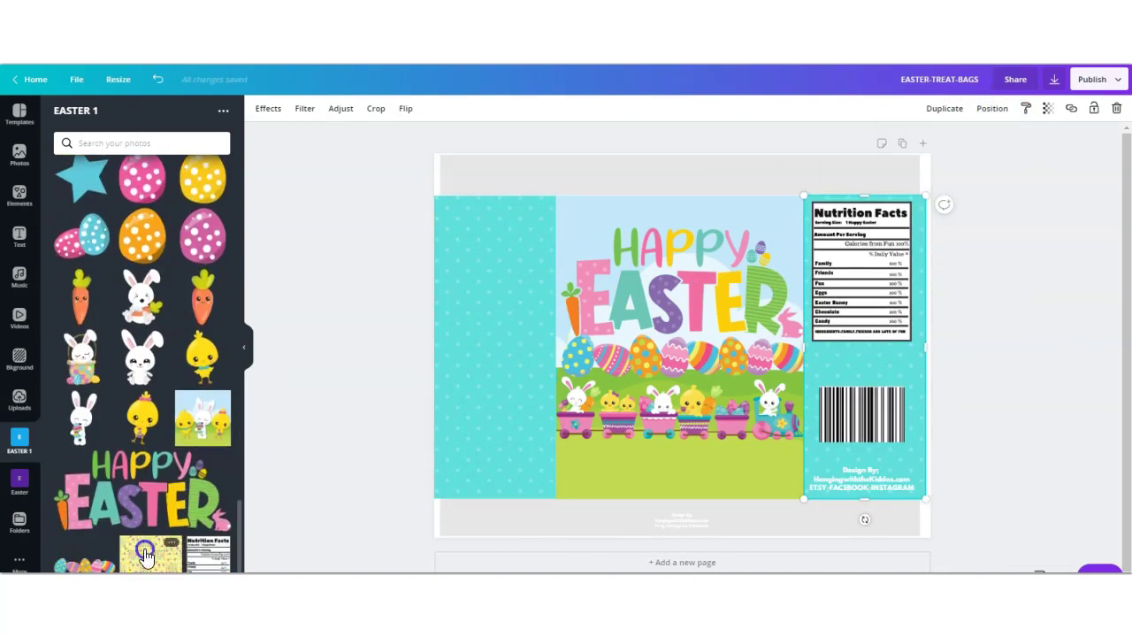
left_click(145, 555)
left_click_drag(686, 201, 582, 163)
left_click(944, 108)
left_click_drag(672, 168, 860, 164)
left_click_drag(638, 158, 689, 148)
- Duplicate the yellow Happy Easter strip onto the bottom band of the bag and turn it upside down
left_click(397, 229)
left_click(462, 180)
left_click(384, 233)
left_click_drag(412, 177, 793, 560)
left_click(924, 108)
left_click(945, 108)
- Add the sleeping bunny in the egg basket, shrink it and center it in the lower half of the left panel
left_click(400, 452)
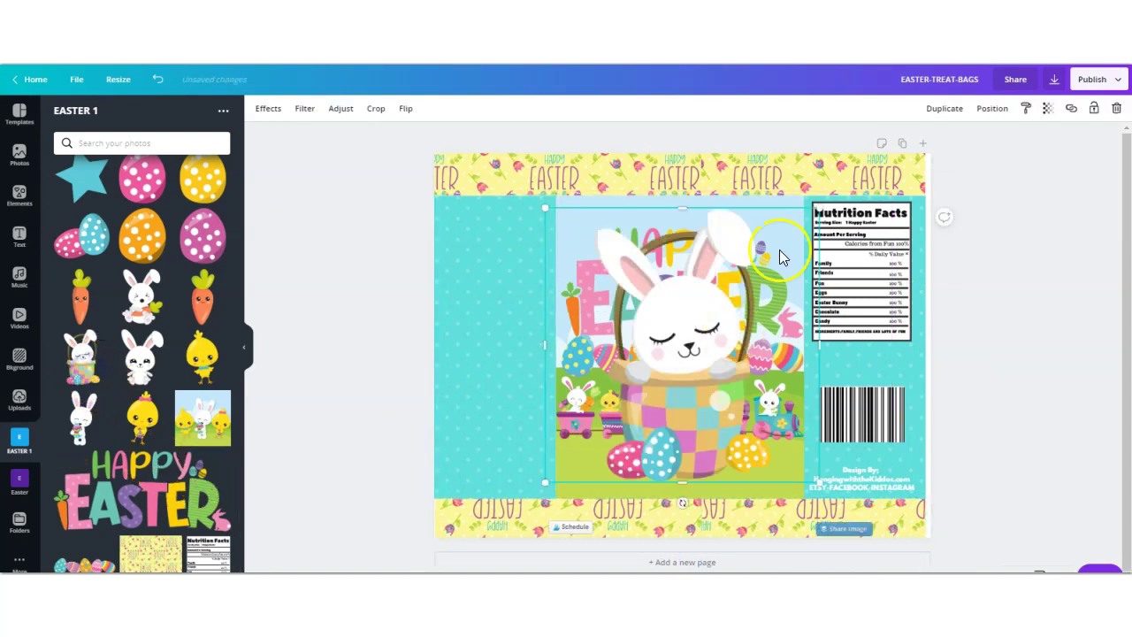
left_click_drag(821, 206, 673, 355)
left_click_drag(573, 460, 458, 456)
left_click_drag(557, 353, 576, 333)
left_click_drag(506, 432, 499, 428)
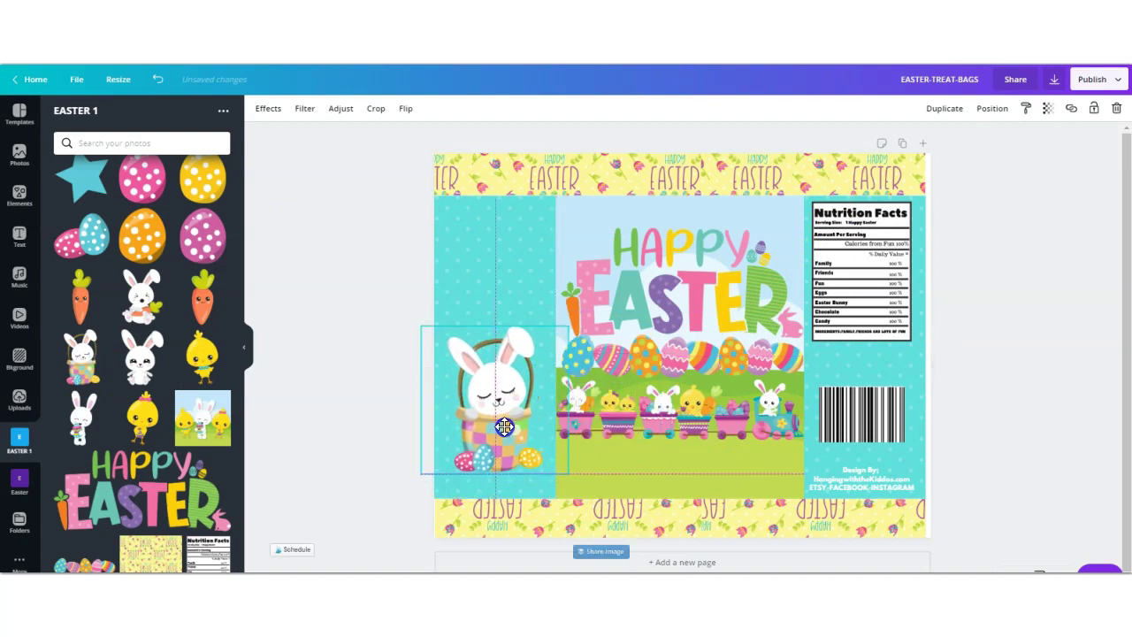
- Add the "Some Bunny Loves You" graphic, shrink it and place it above the basket bunny on the left panel
left_click_drag(242, 496, 240, 159)
left_click(203, 190)
left_click_drag(805, 212, 657, 379)
left_click_drag(590, 398, 502, 259)
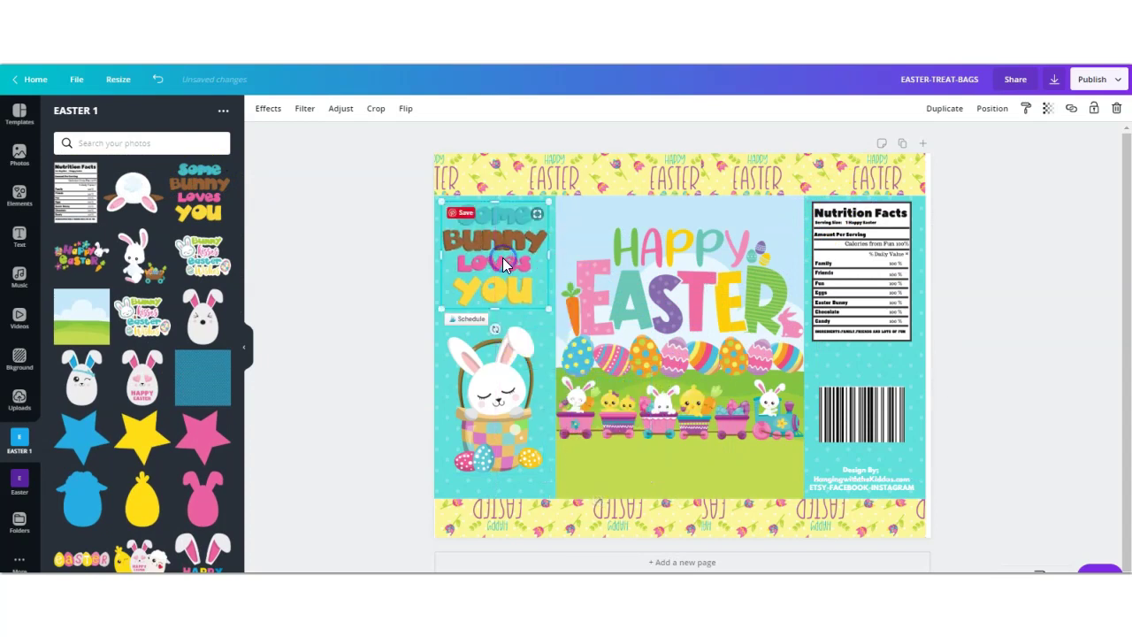
- Add the upside-down bunny diving into a hole, shrink it and place it over the upper part of the barcode
left_click(137, 193)
left_click_drag(819, 212, 687, 372)
left_click_drag(620, 407, 858, 381)
left_click_drag(805, 316, 821, 327)
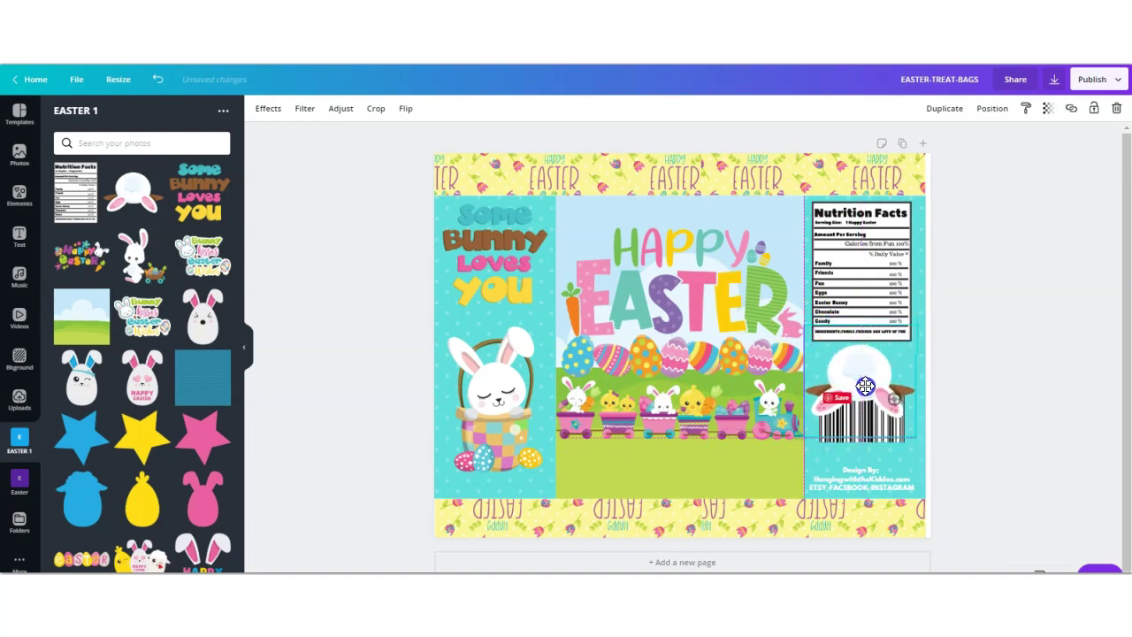
left_click(1063, 383)
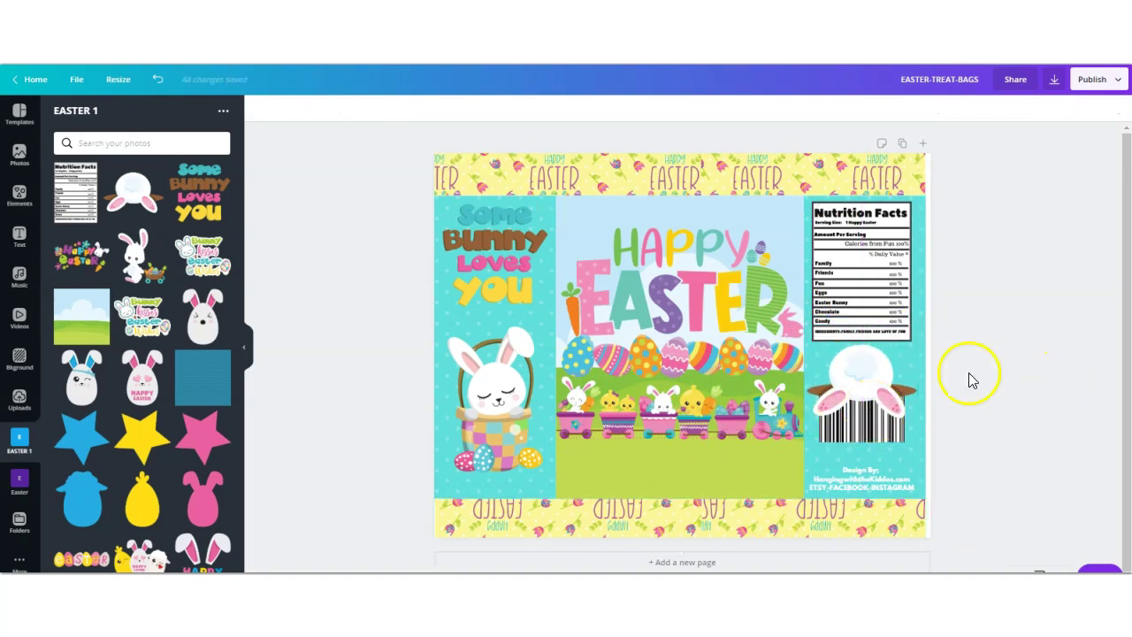
- Open the design's download options and its file type choices
left_click(1058, 79)
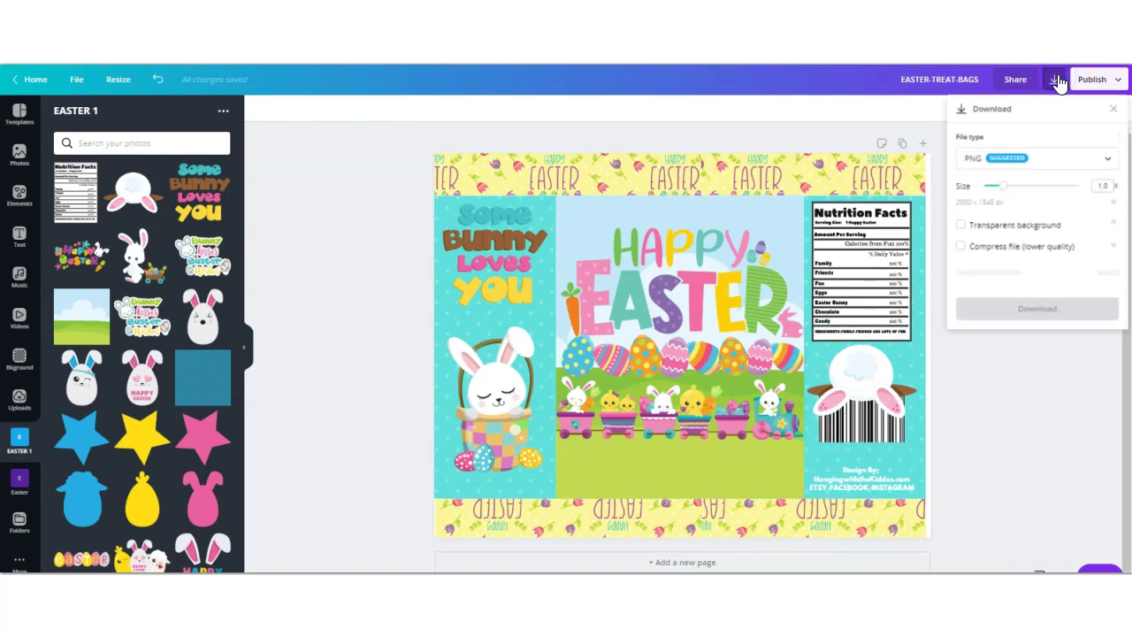
left_click(972, 161)
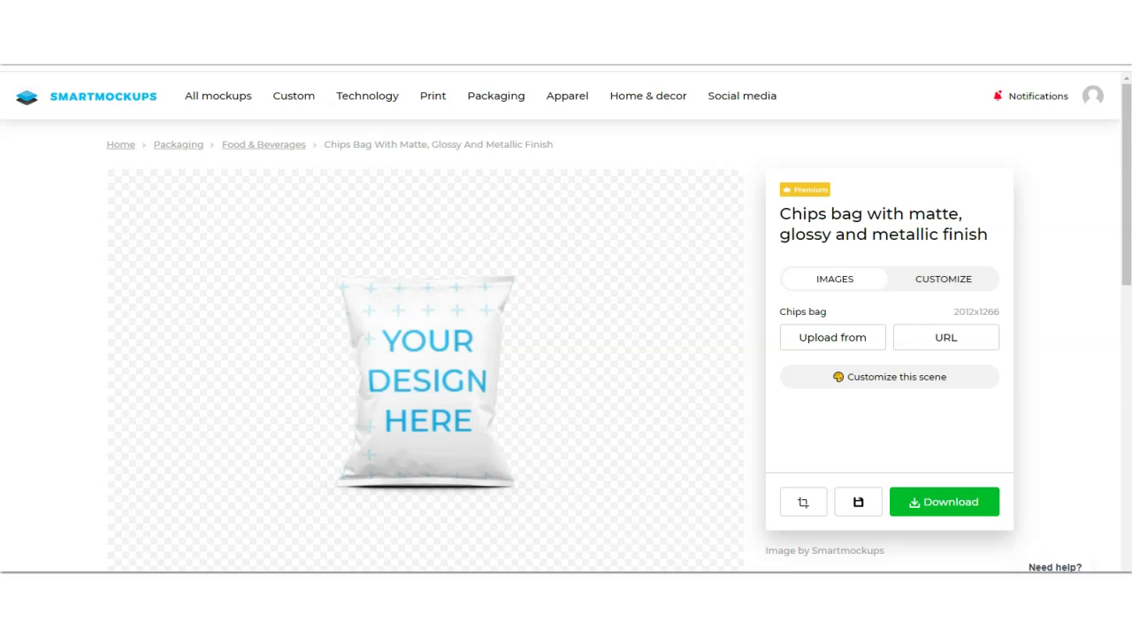
- Switch back to the EASTER-TREAT-BAGS design in Canva and publish it to Smartmockups
mouse_move(656, 579)
left_click(572, 322)
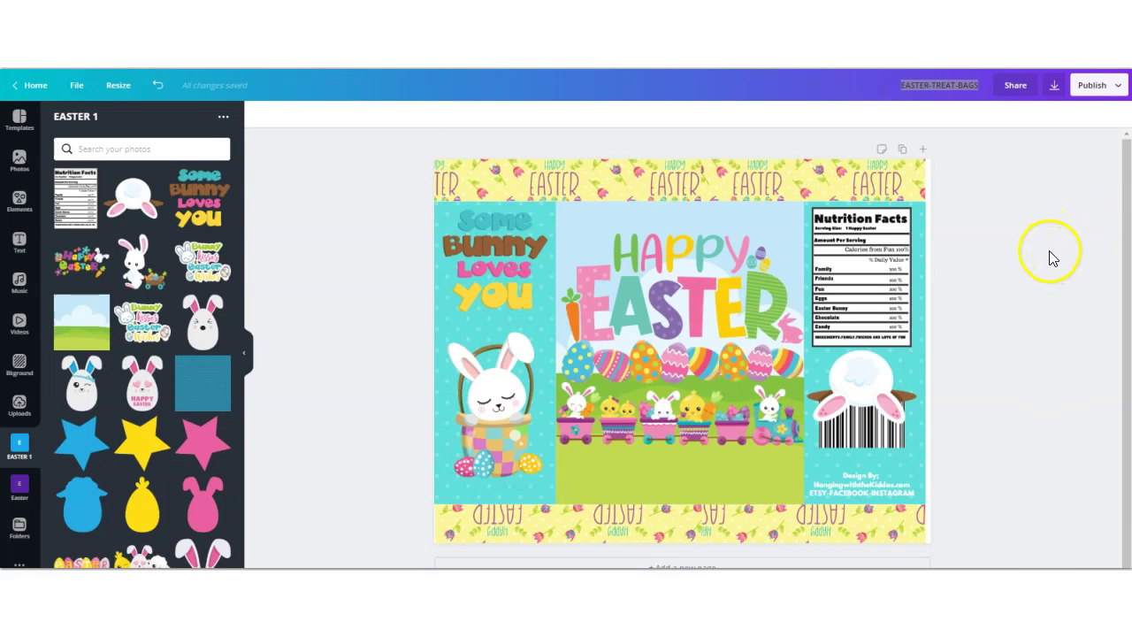
left_click(1091, 86)
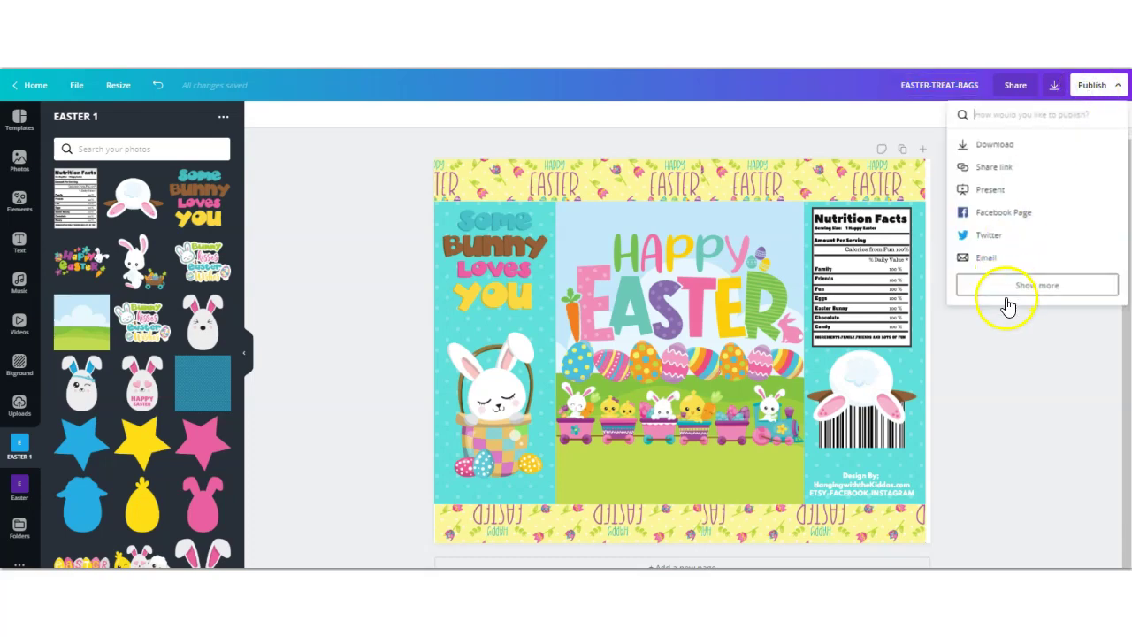
left_click(1012, 291)
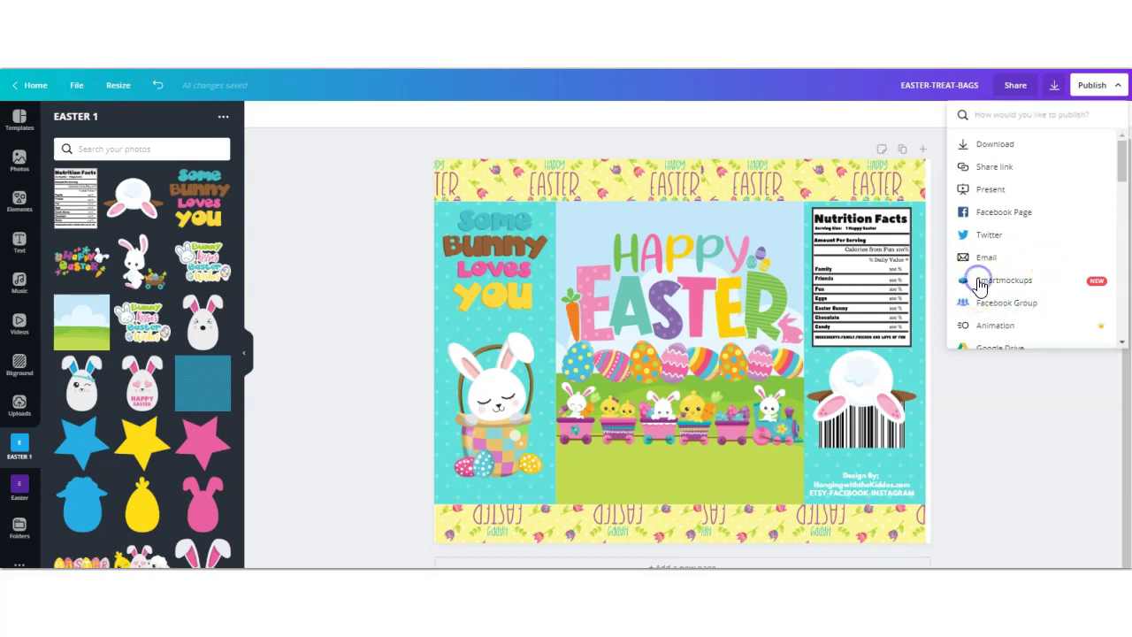
left_click(978, 283)
left_click(1019, 184)
left_click(1024, 166)
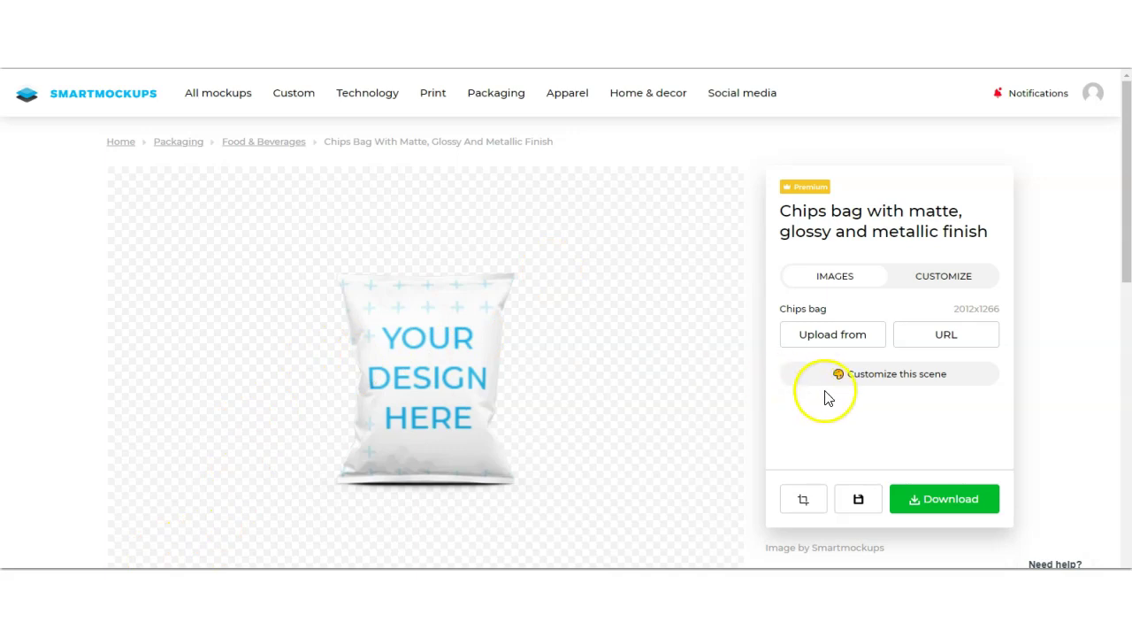
- Import the published Easter treat bag design from Canva onto the chips bag, center it horizontally and apply the crop
left_click(820, 339)
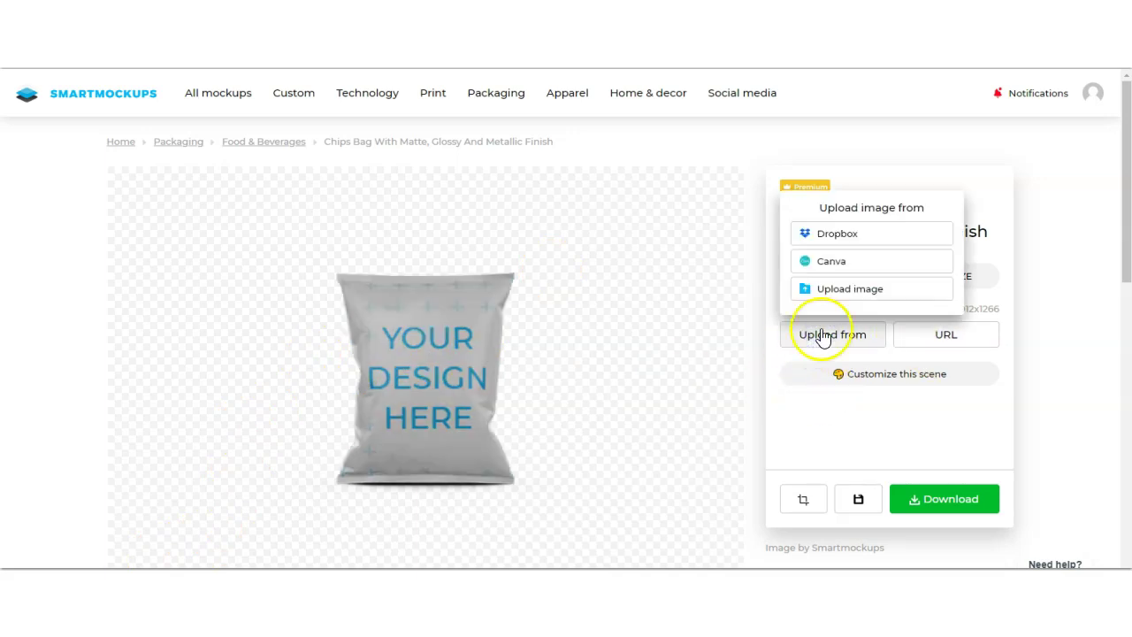
left_click(815, 265)
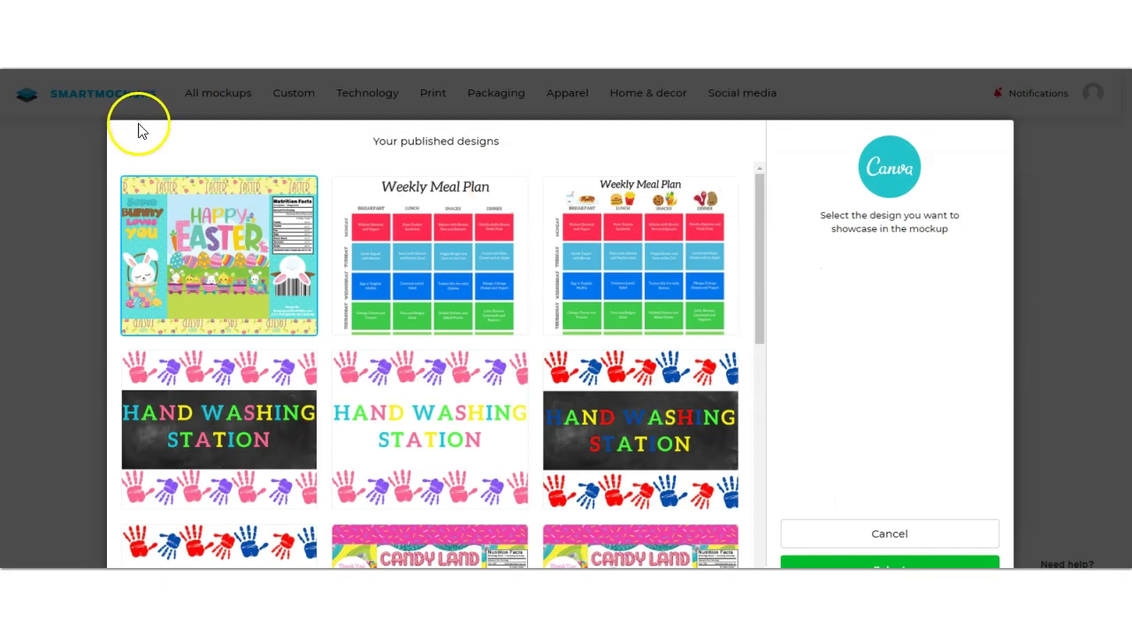
left_click(191, 224)
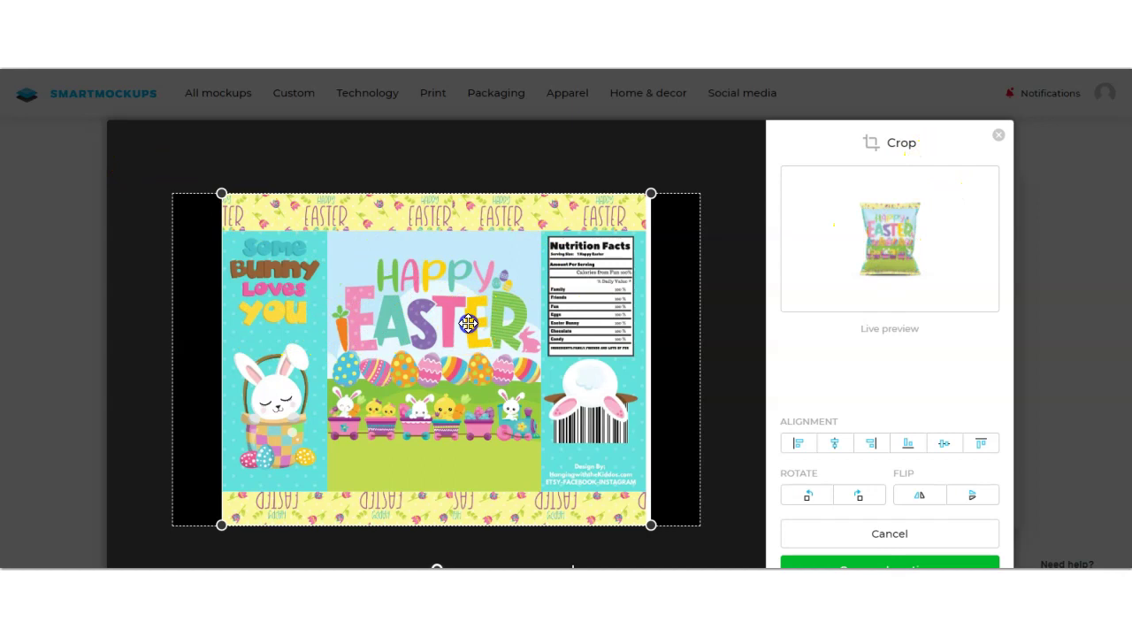
left_click(834, 446)
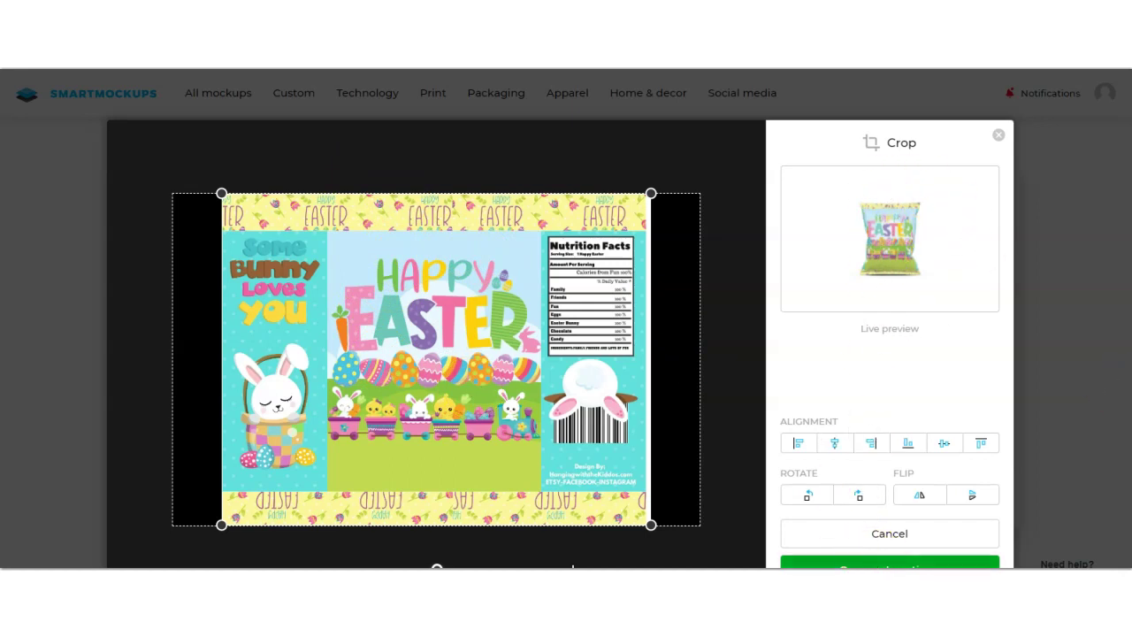
left_click(890, 567)
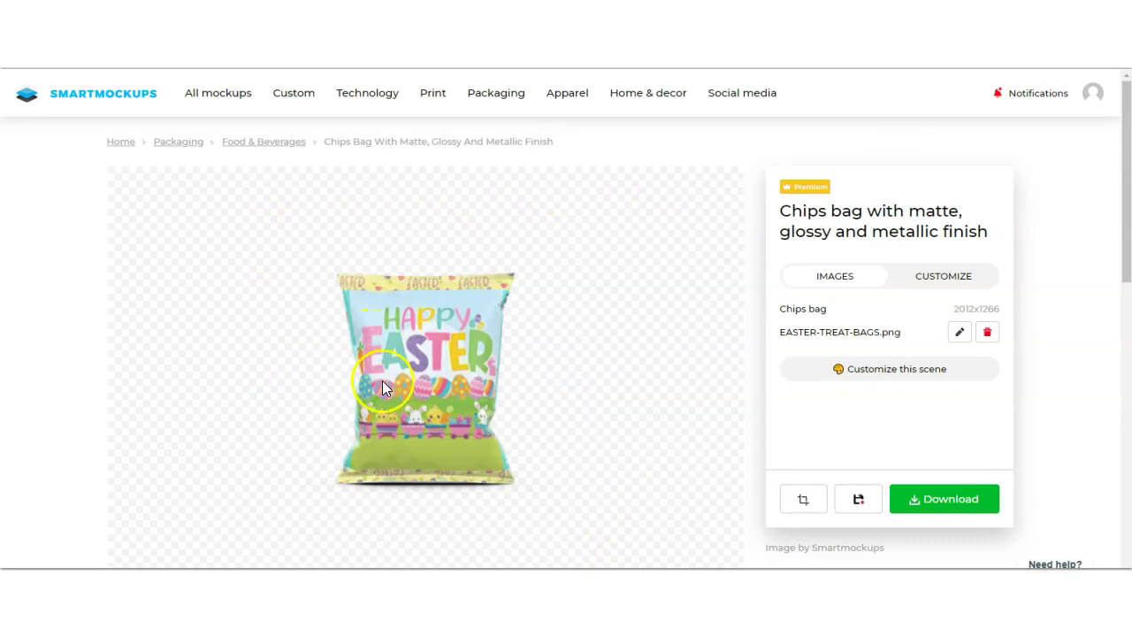
- Set the bag's glossiness to the middle glossy finish and download the mockup in High quality, 1920x1280
left_click(935, 281)
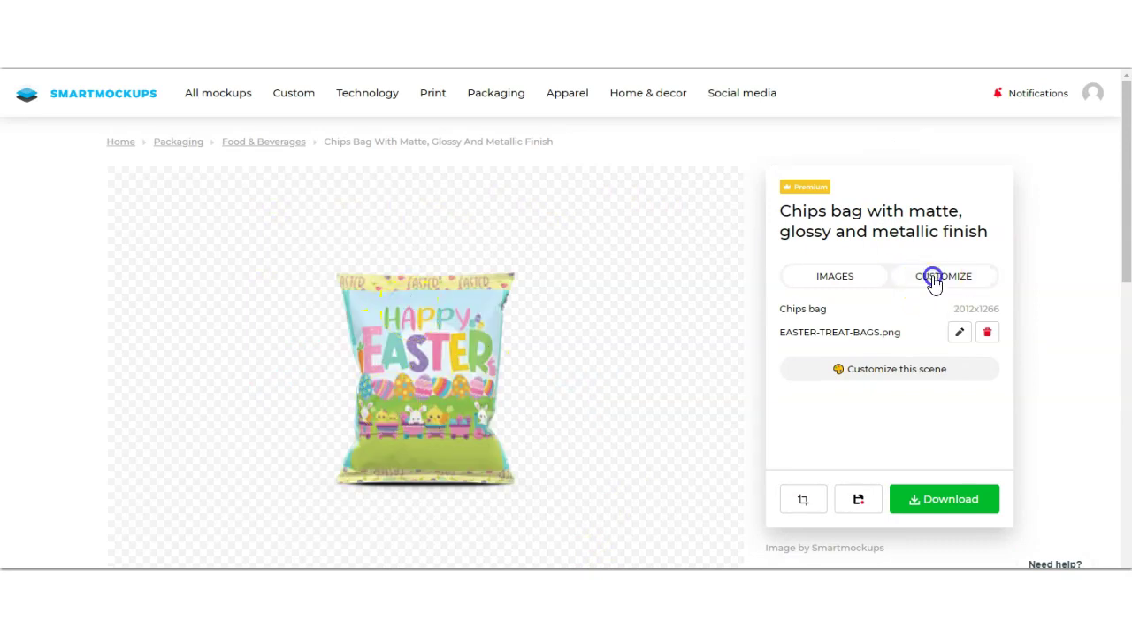
left_click(968, 319)
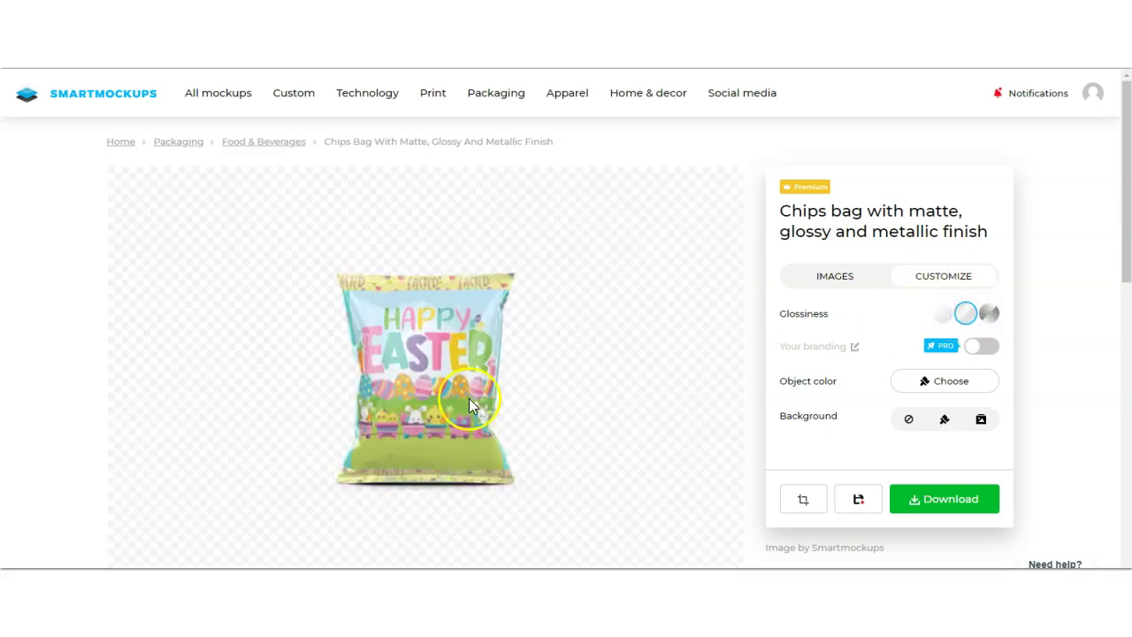
left_click(938, 504)
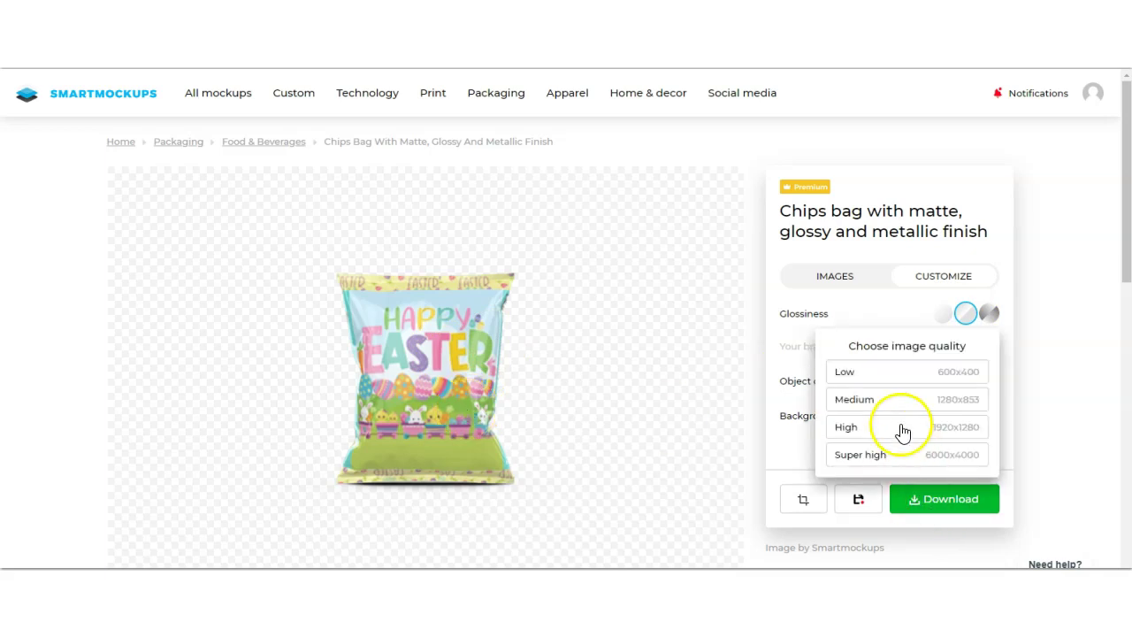
left_click(854, 429)
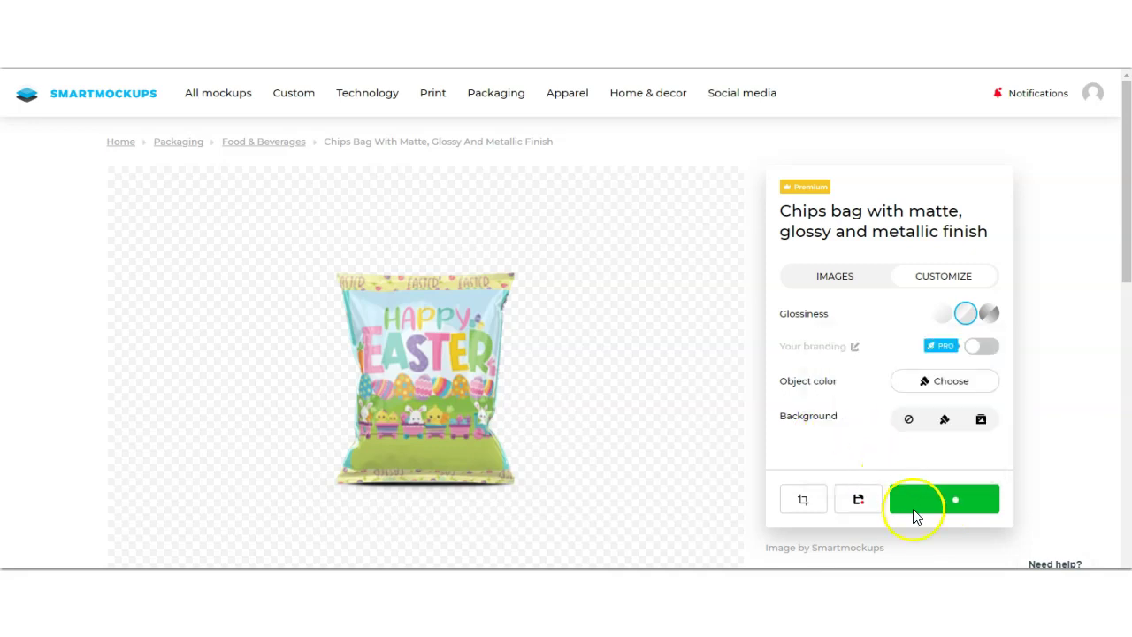